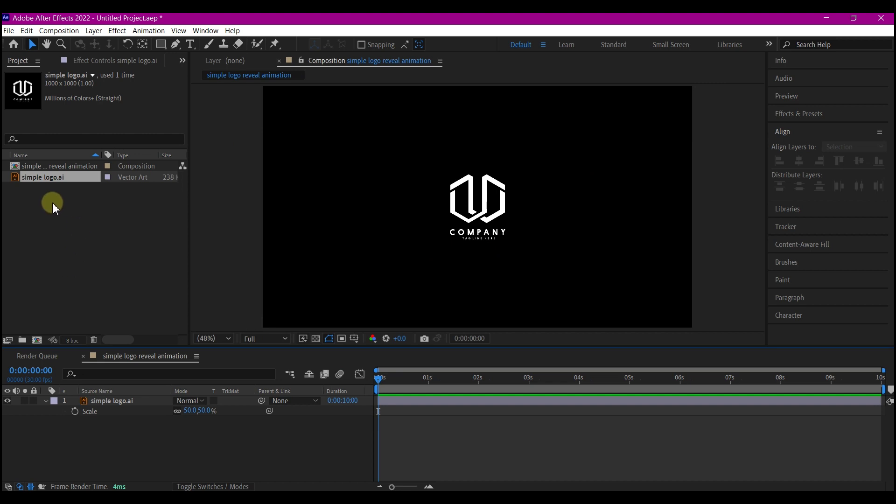
- Select the 50%-scaled simple logo.ai layer in the timeline
click(473, 400)
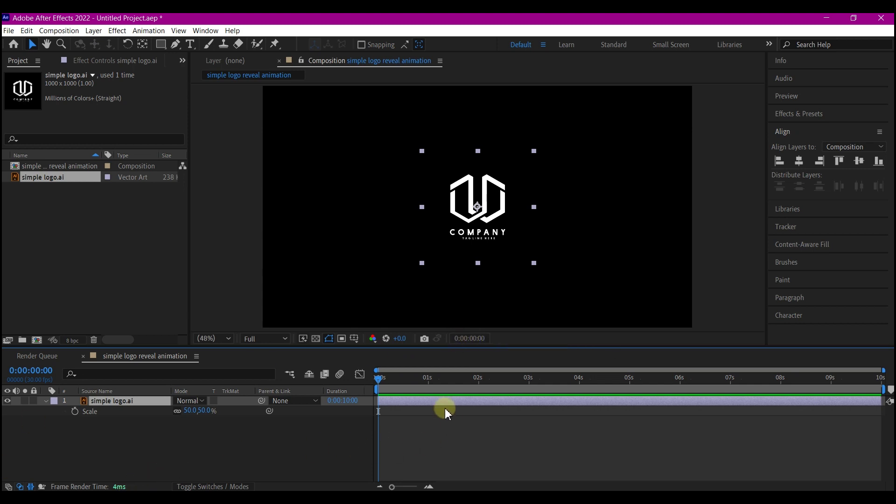
- Pre-compose the logo as 'logoholder' with all attributes moved, then hide that layer
key(ctrl+shift+c)
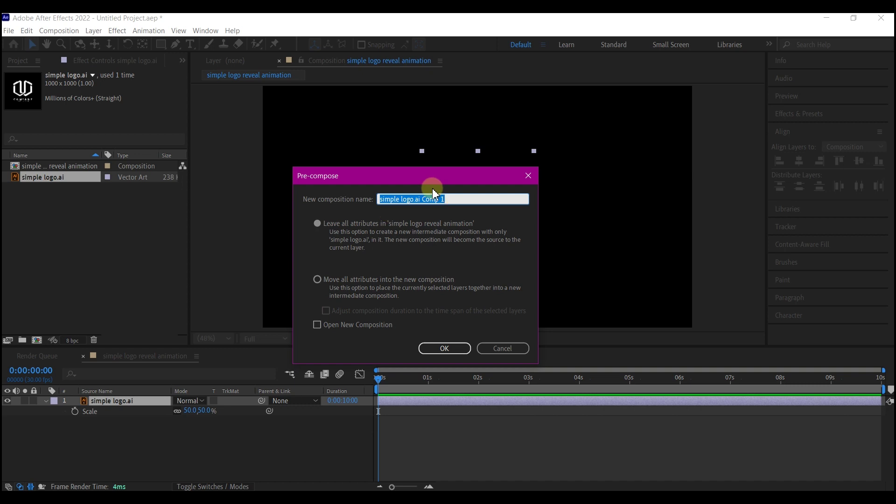
text(logoholder)
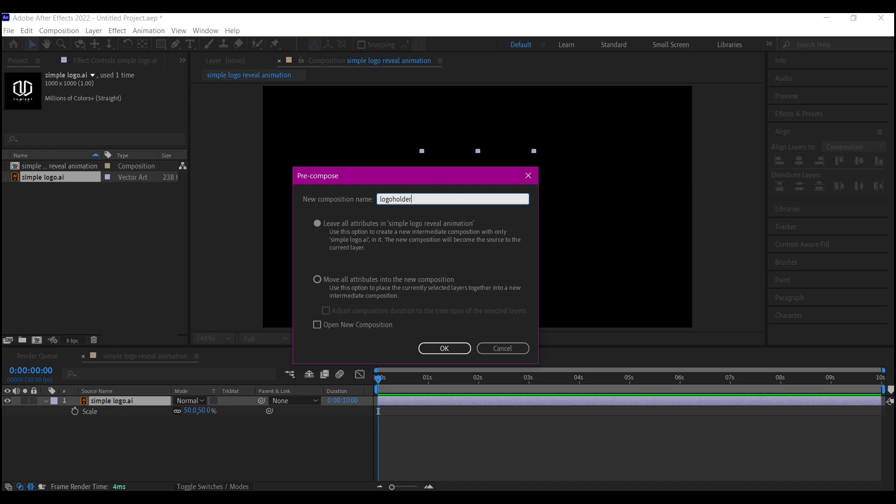
click(318, 279)
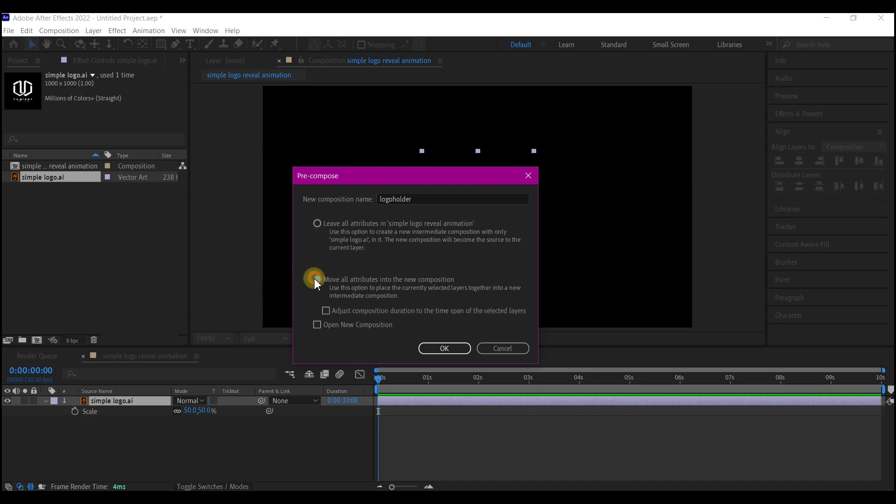
click(444, 348)
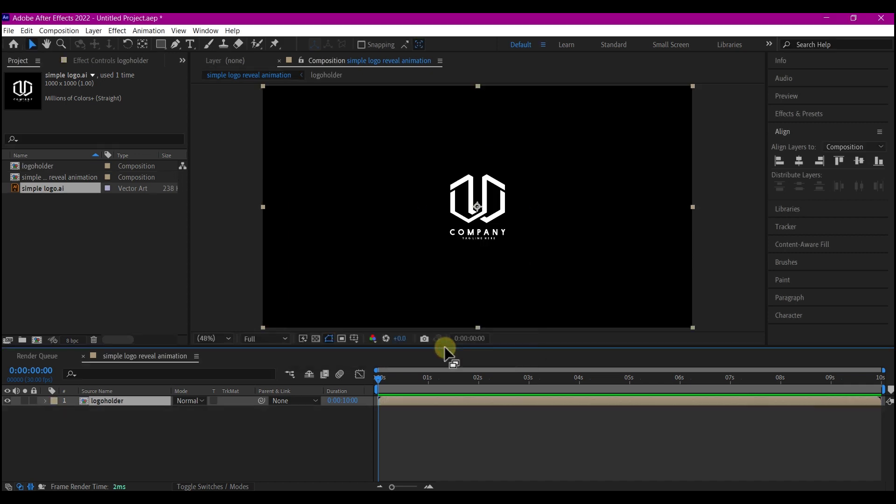
click(7, 401)
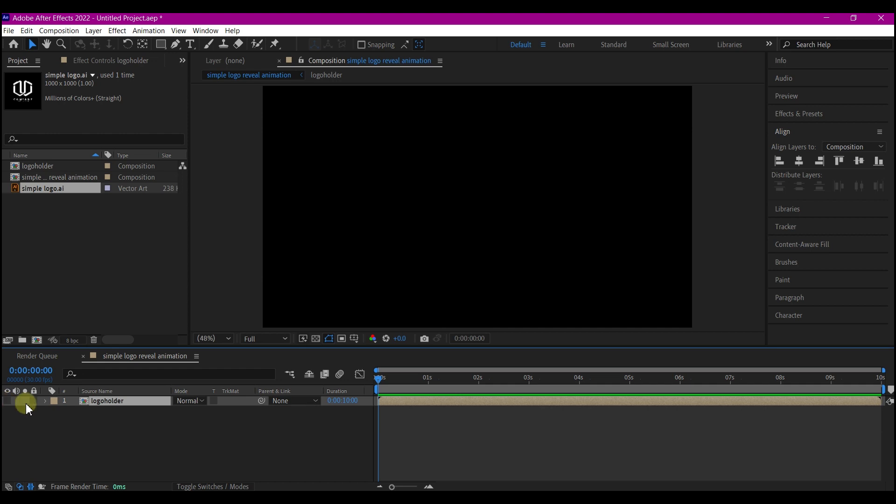
click(112, 455)
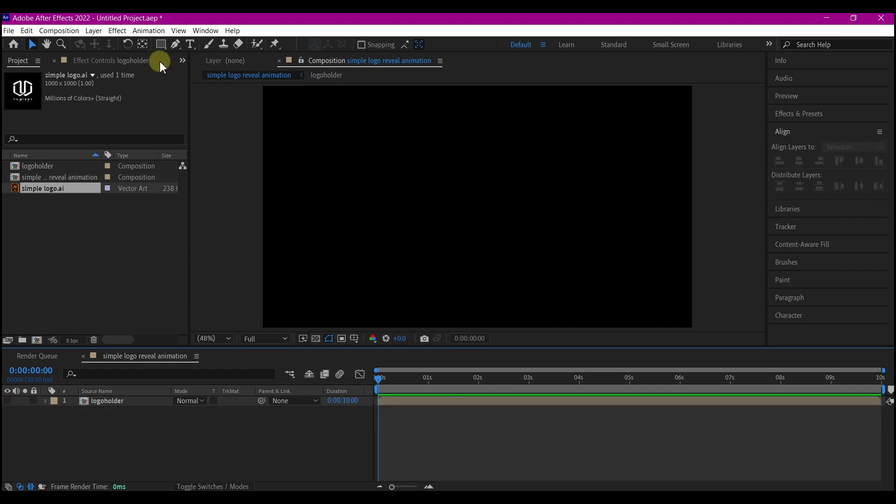
- Draw a small white circle, centre its anchor point, and align it to the comp centre
drag(161, 44, 198, 69)
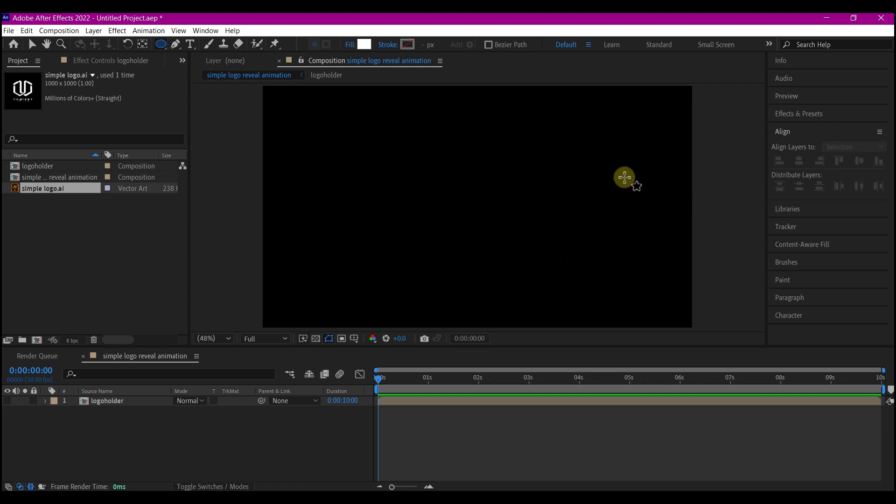
mouse_move(510, 196)
mouse_down()
mouse_move(524, 219)
mouse_move(514, 211)
mouse_up()
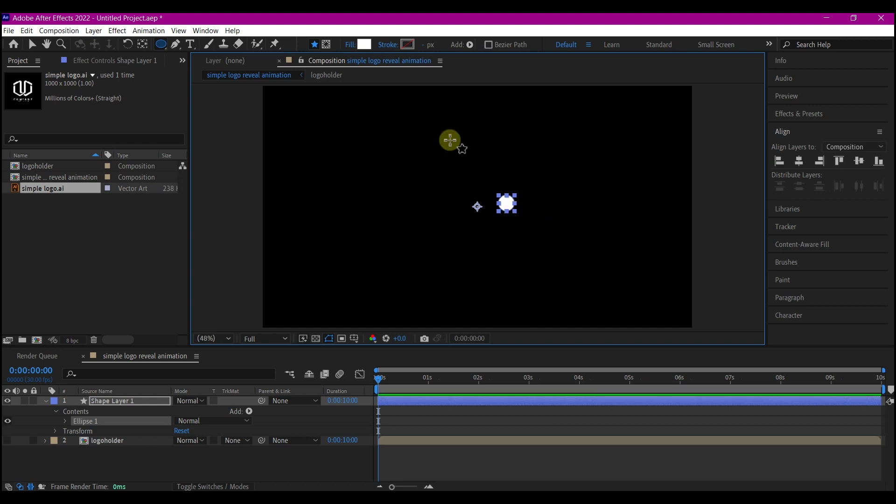
ctrl+double_click(142, 44)
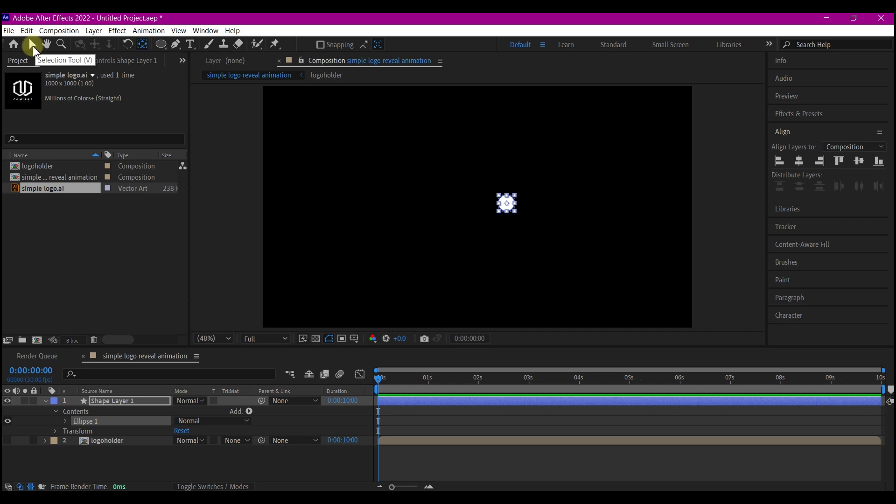
click(33, 44)
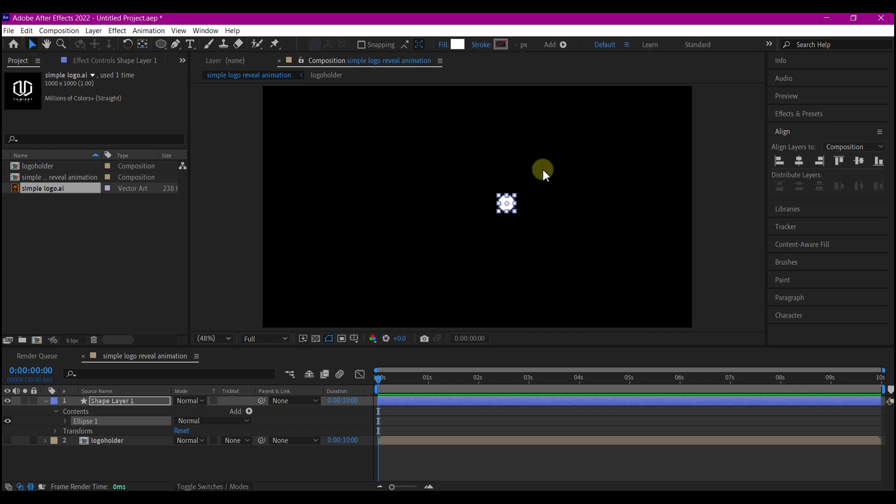
click(799, 161)
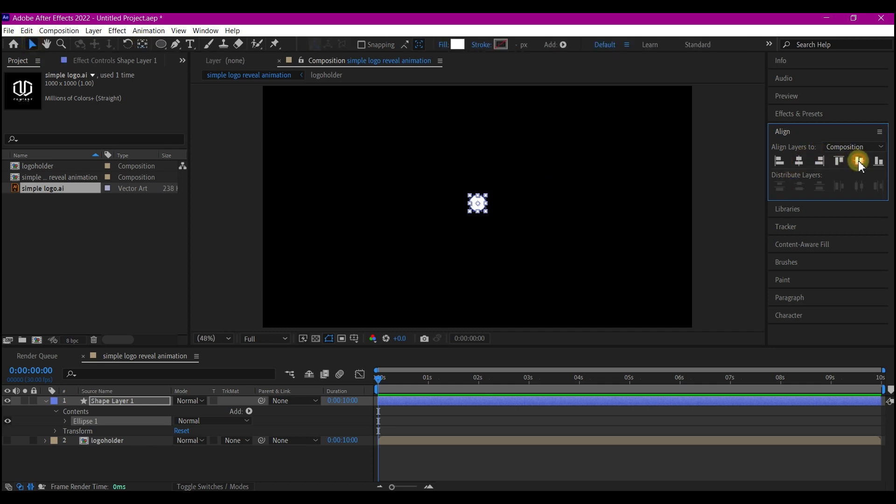
click(859, 164)
- Rename Shape Layer 1 to 'drop'
click(123, 402)
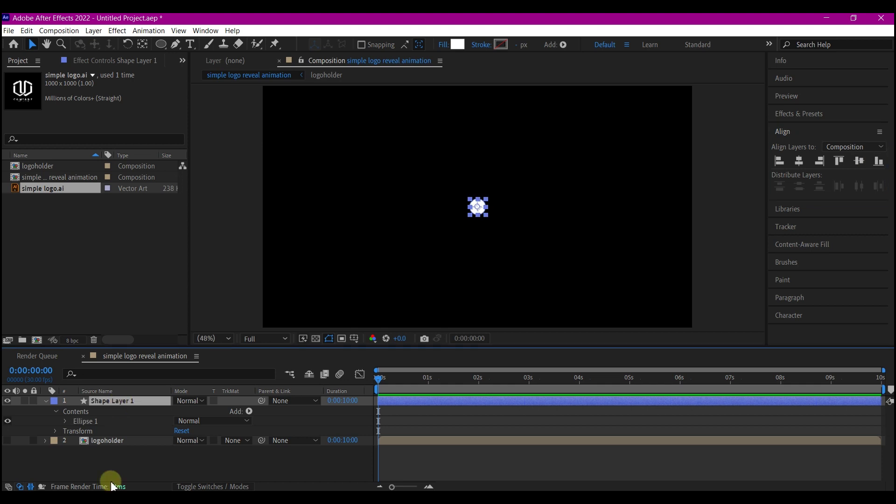
key(Return)
text(drop)
key(Return)
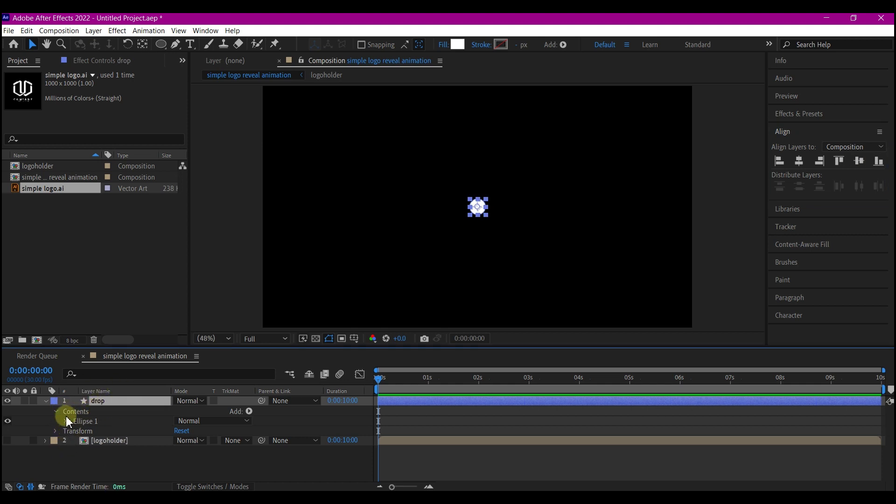
- Convert the drop's Ellipse Path 1 into a Bezier path and zoom the viewer to 200%
click(65, 421)
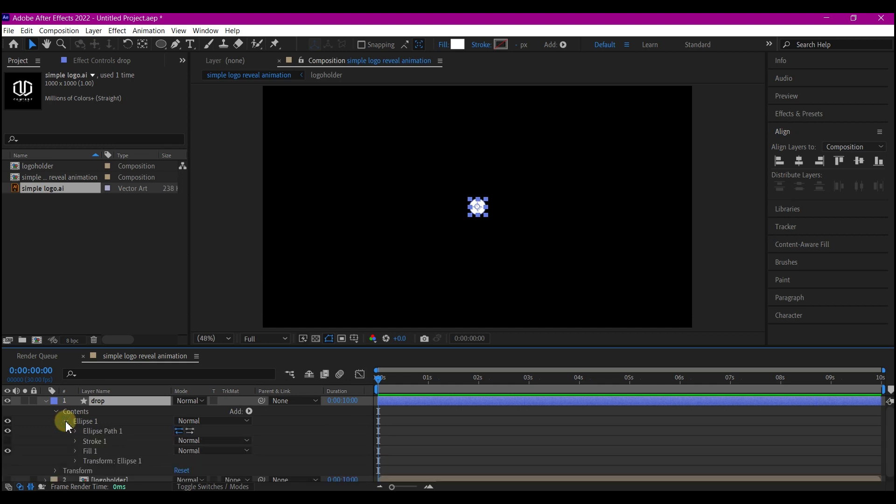
click(107, 432)
right_click(106, 432)
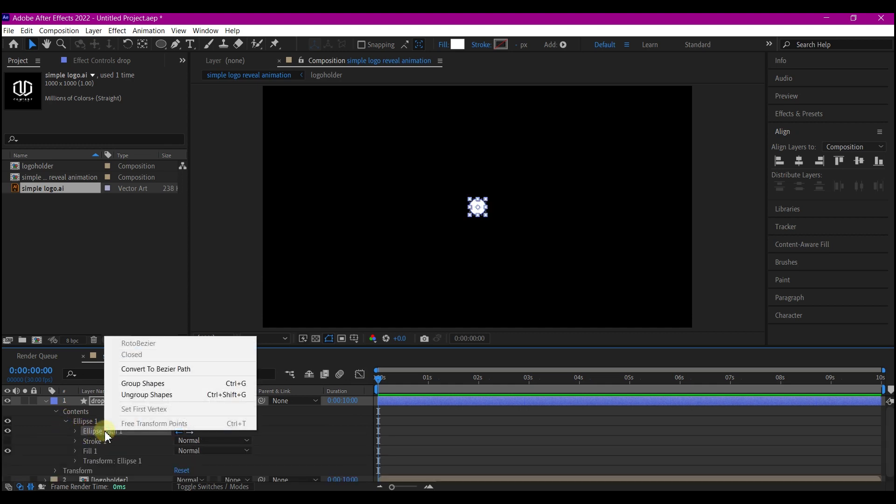
click(143, 370)
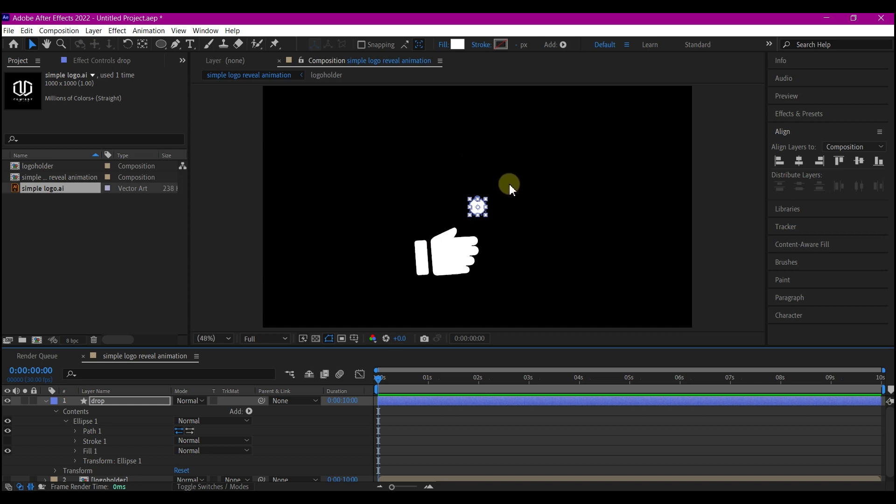
scroll(475, 213, up, 1)
scroll(475, 213, up, 3)
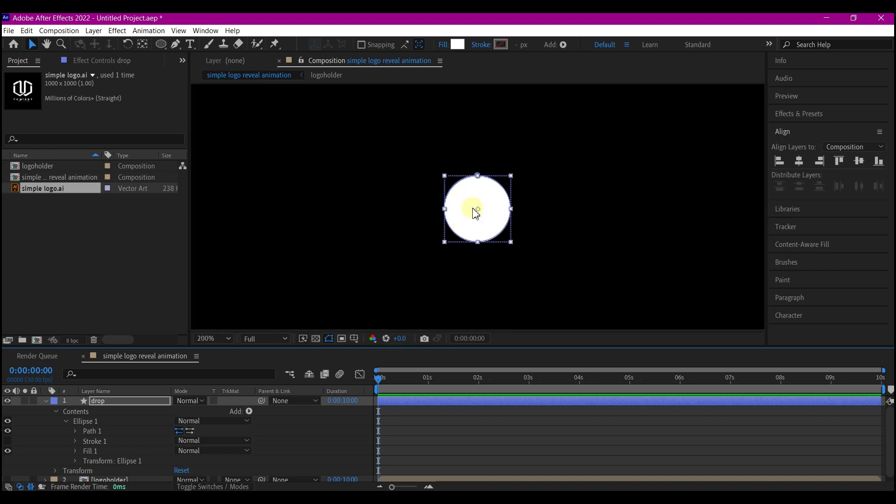
- Set a Path keyframe at 1 second, then move the time back to frame 21
click(427, 378)
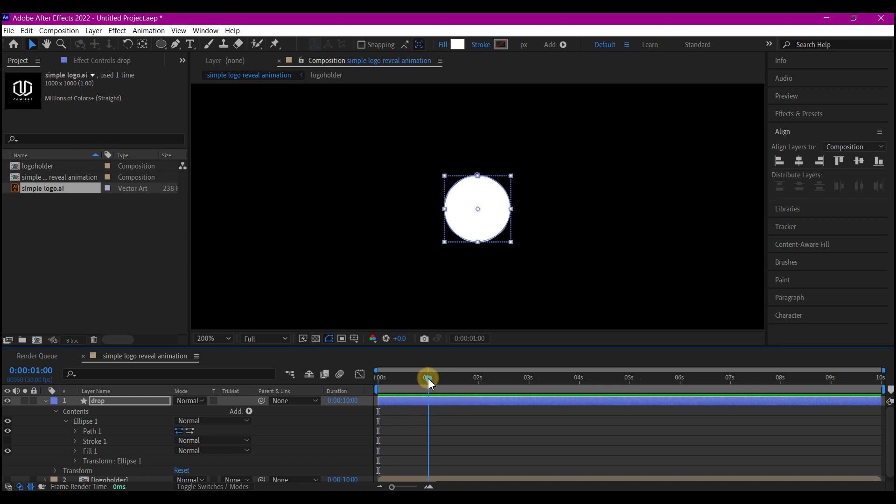
click(76, 432)
click(95, 441)
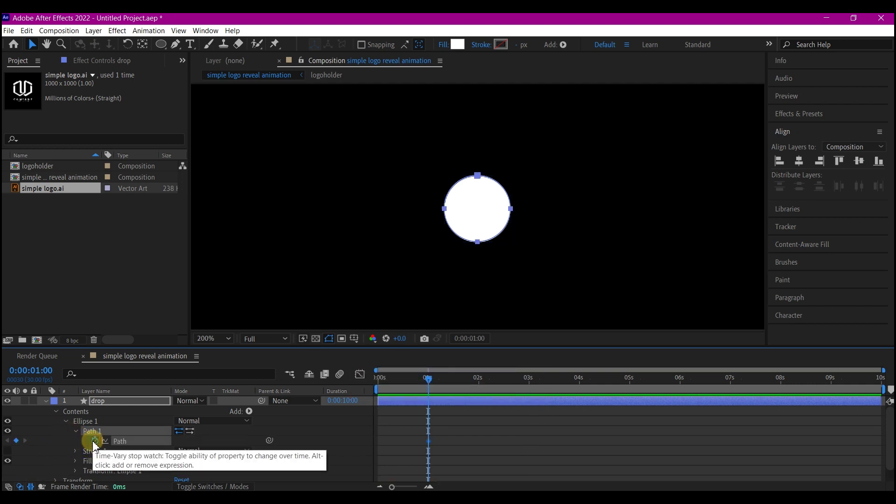
drag(429, 386, 415, 387)
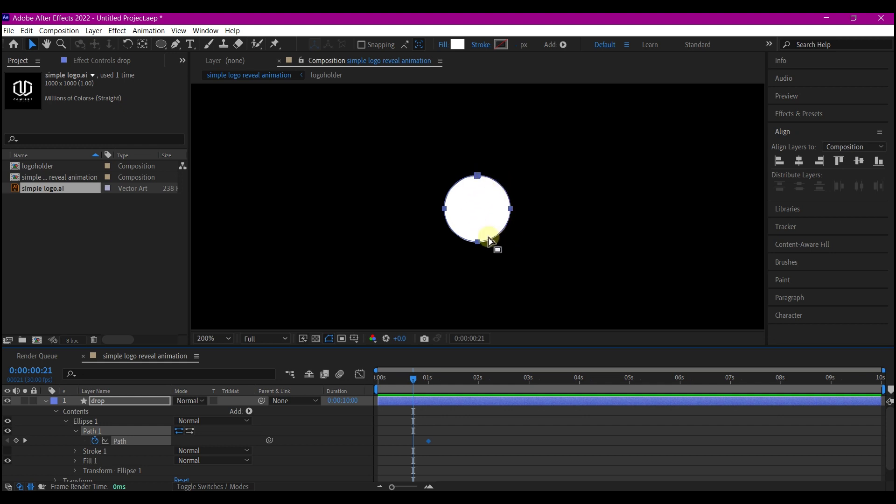
click(175, 43)
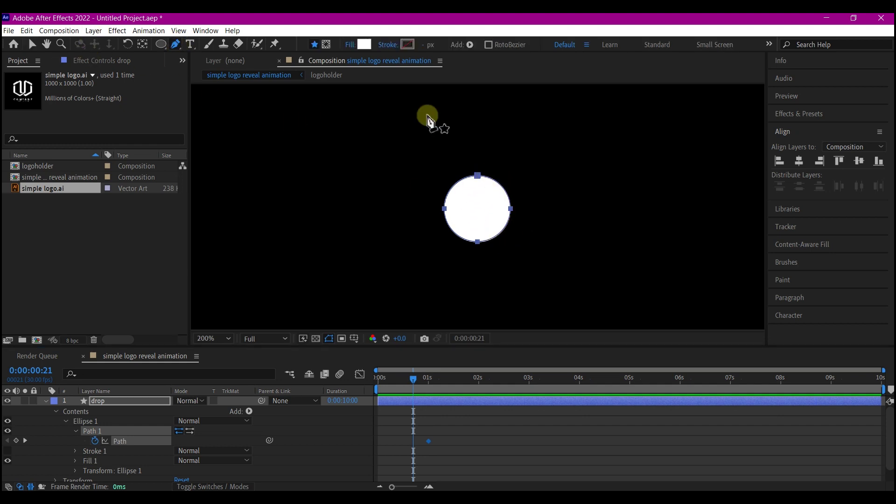
- Add a Path keyframe at frame 21 and pull the circle's bottom point down into a tip
click(53, 447)
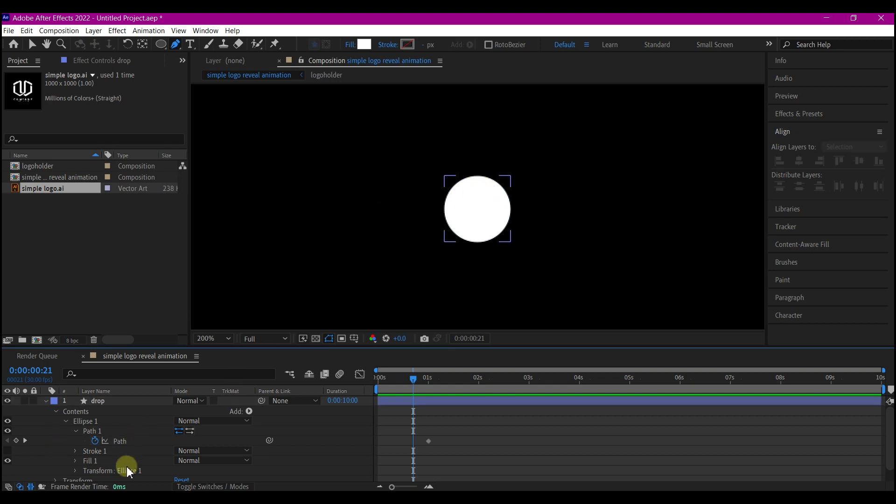
click(117, 442)
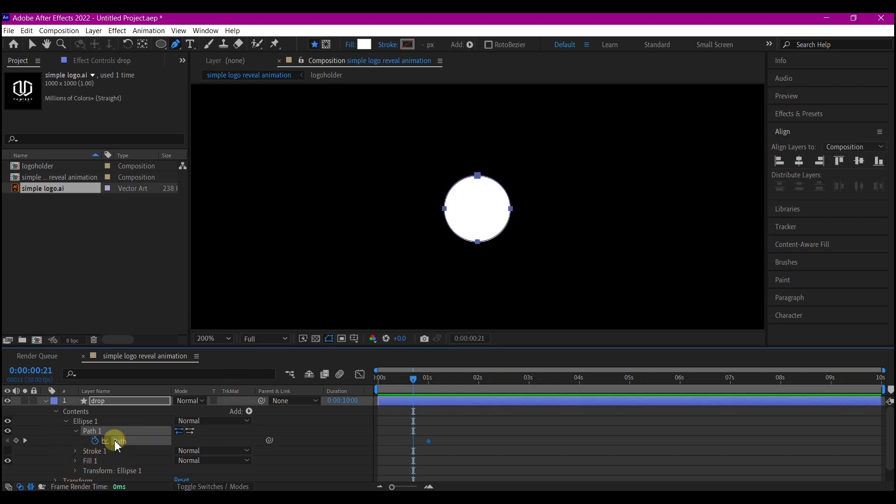
click(477, 242)
click(61, 441)
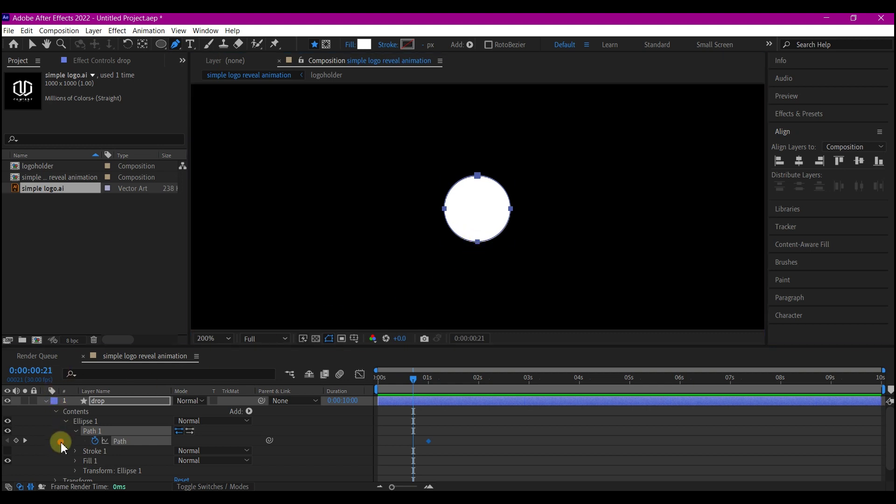
key(period)
drag(441, 279, 478, 278)
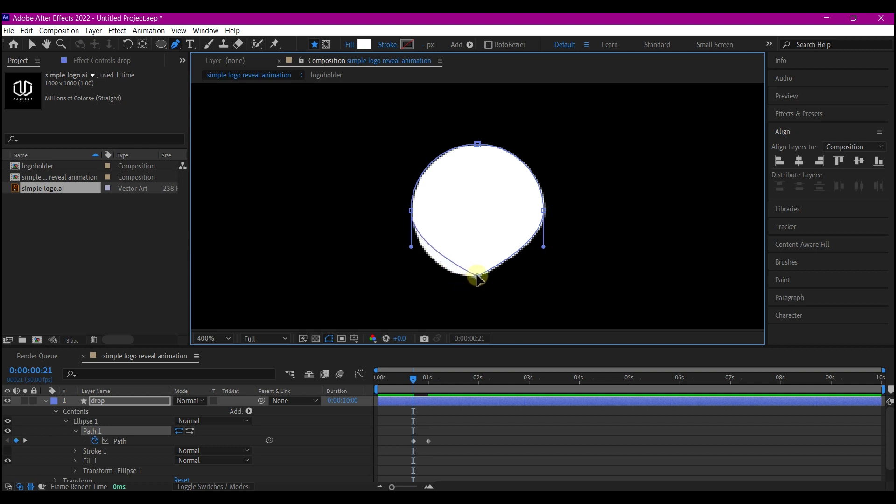
- Turn the drop's right, top and left vertices into sharp corners, forming a diamond
click(543, 211)
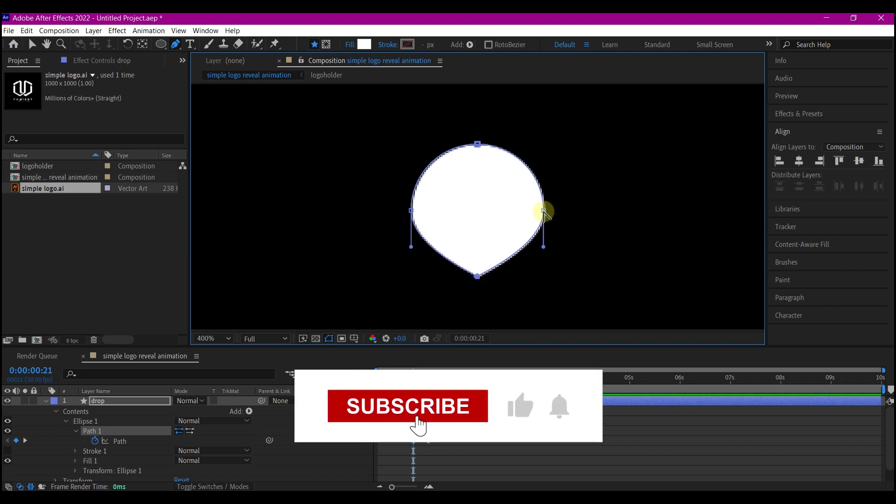
mouse_move(544, 211)
mouse_down()
mouse_move(544, 250)
mouse_move(543, 210)
mouse_up()
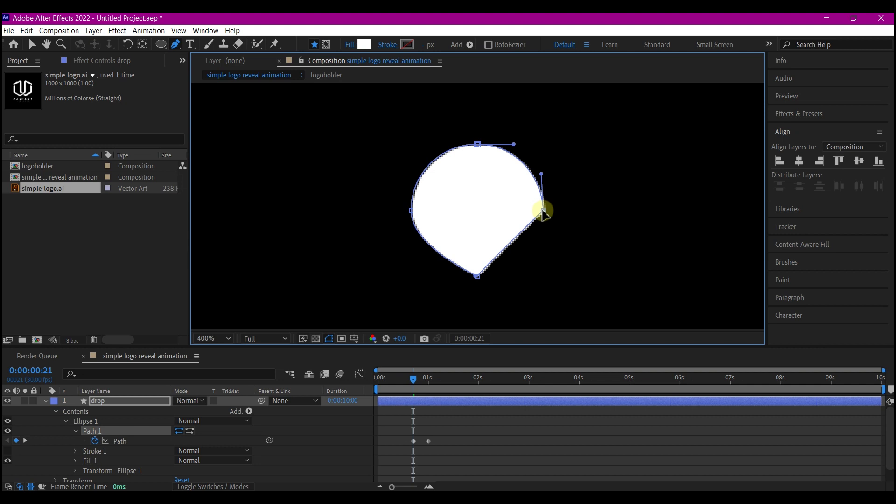
drag(542, 210, 543, 210)
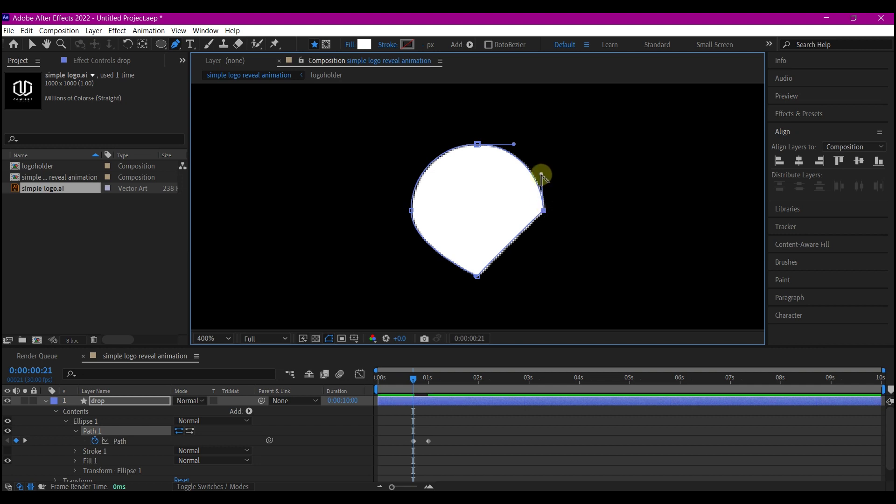
drag(541, 174, 543, 210)
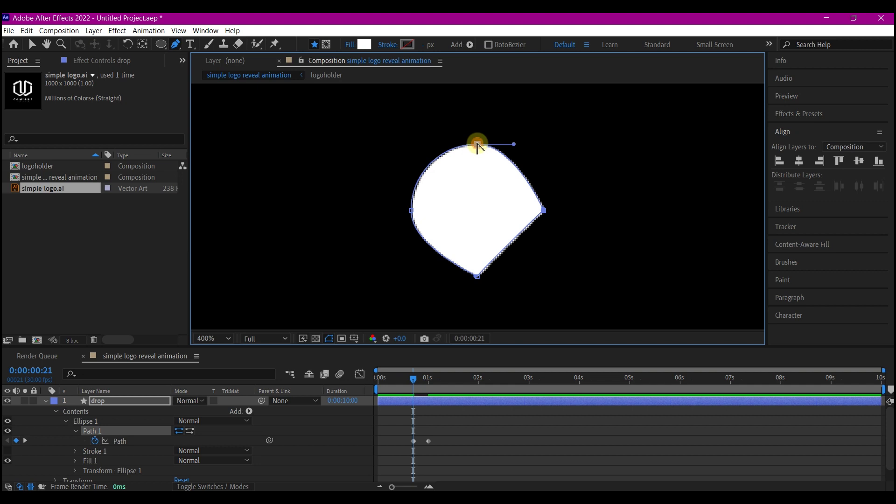
click(477, 145)
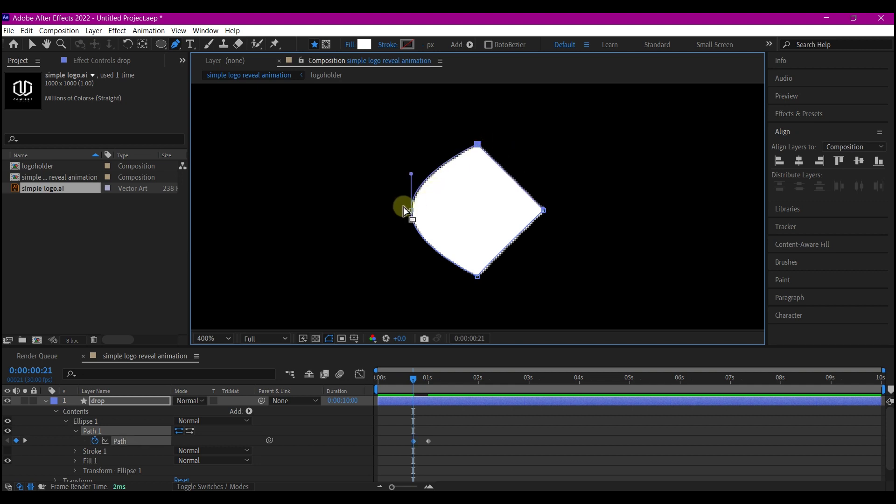
click(411, 210)
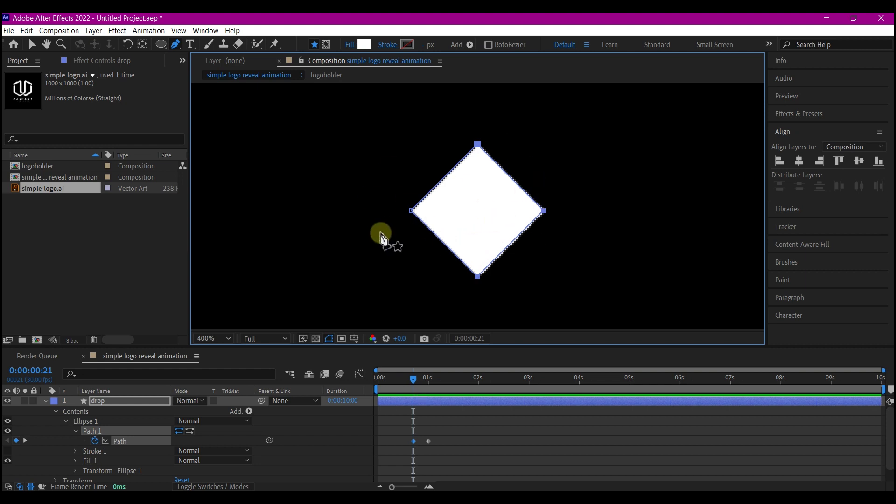
click(207, 338)
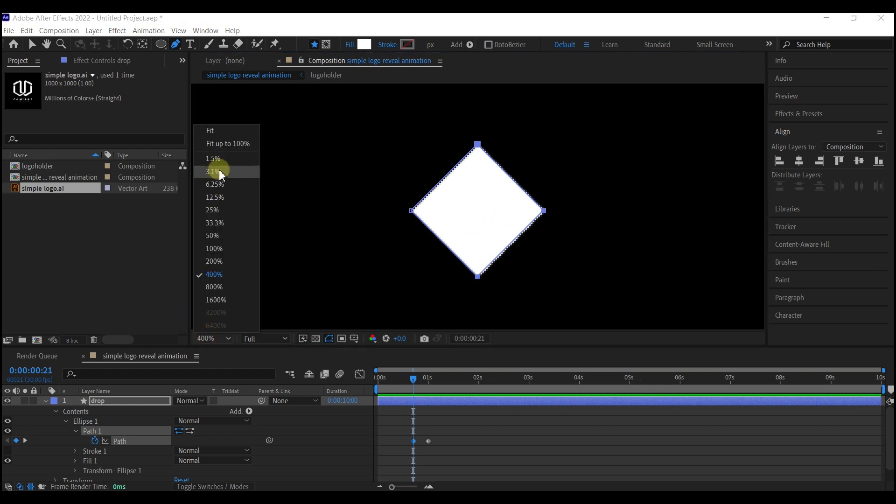
- Keyframe the drop's Position: below the frame at 0s, overshooting above centre at 0:29, centred at 1:14
click(226, 137)
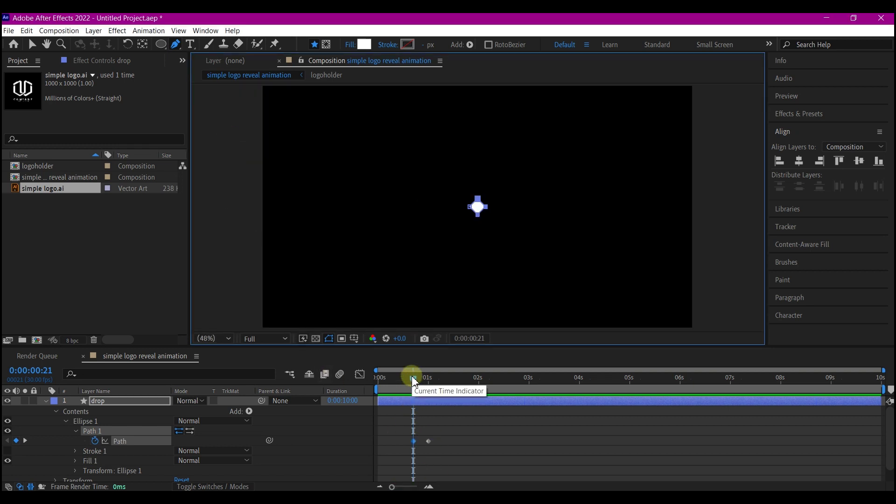
drag(413, 378, 450, 388)
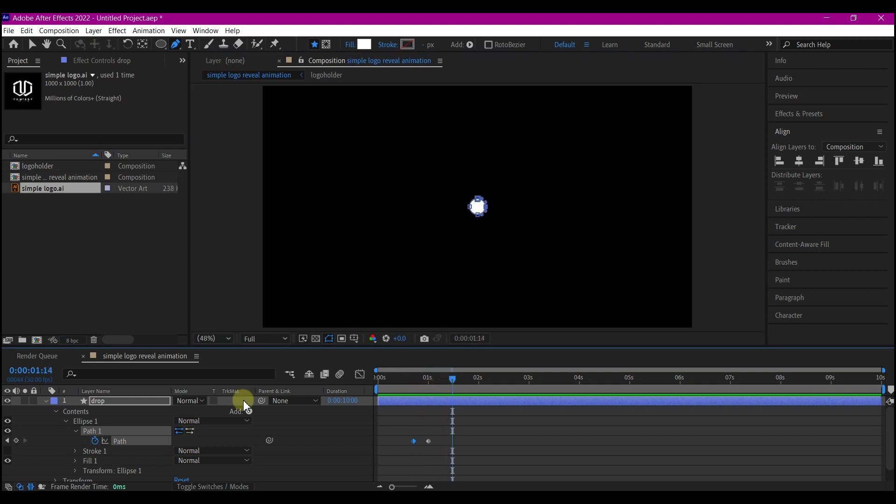
click(117, 400)
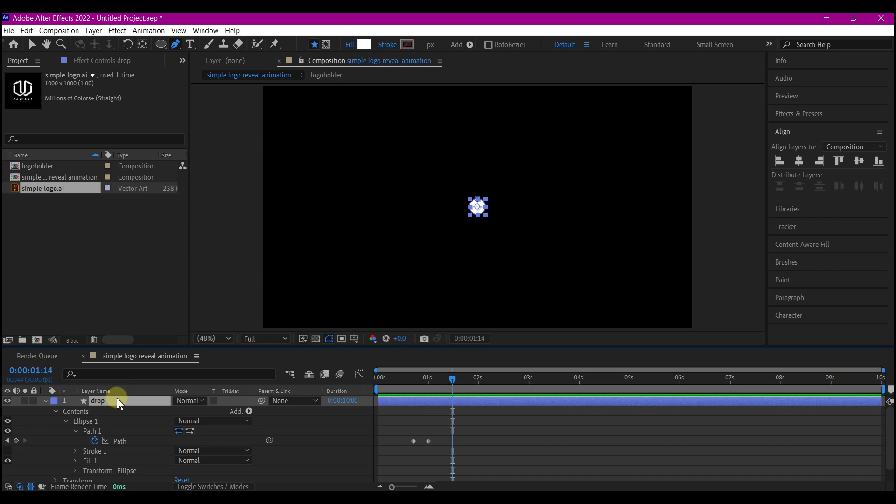
key(p)
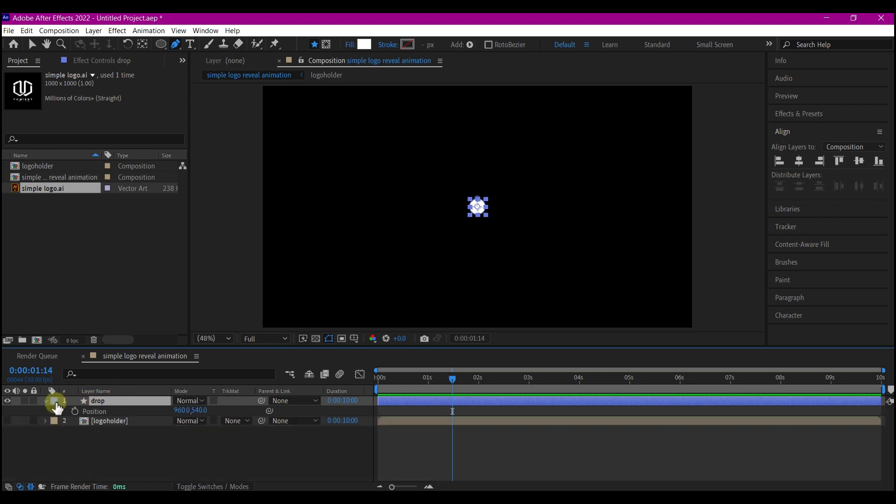
click(75, 410)
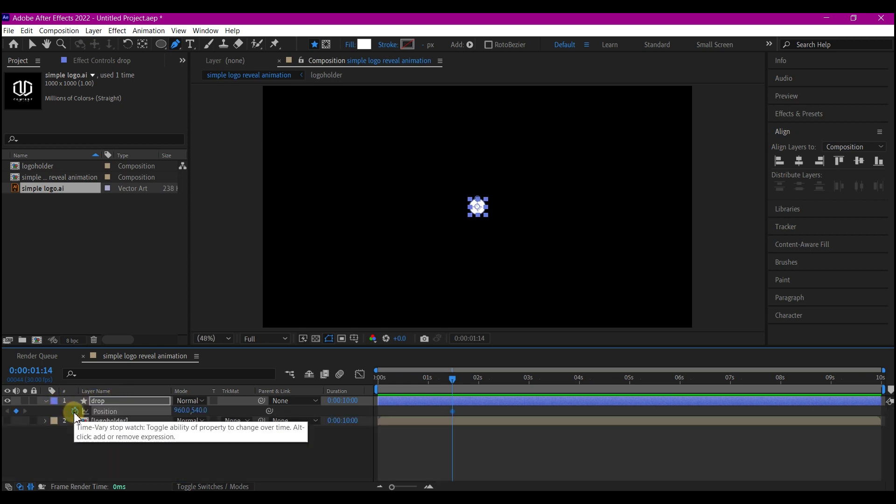
click(377, 379)
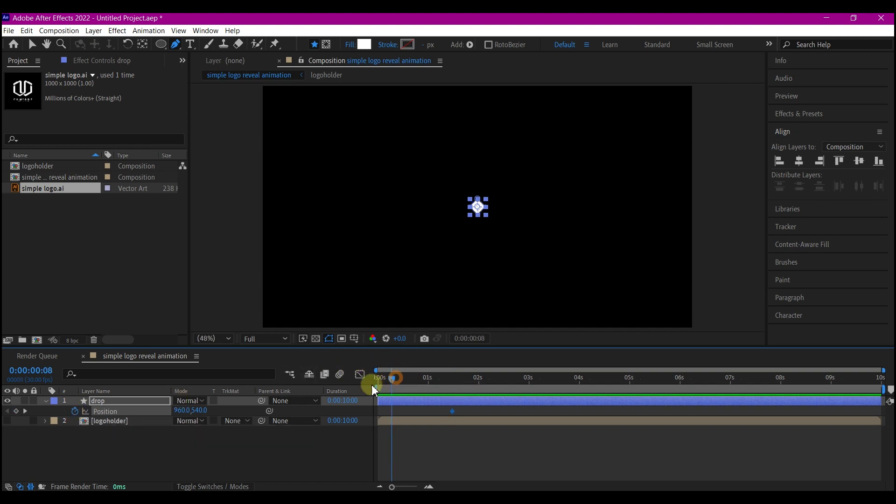
mouse_move(198, 410)
mouse_down()
mouse_move(536, 352)
mouse_move(763, 330)
mouse_move(574, 239)
mouse_move(624, 430)
mouse_move(241, 308)
mouse_up()
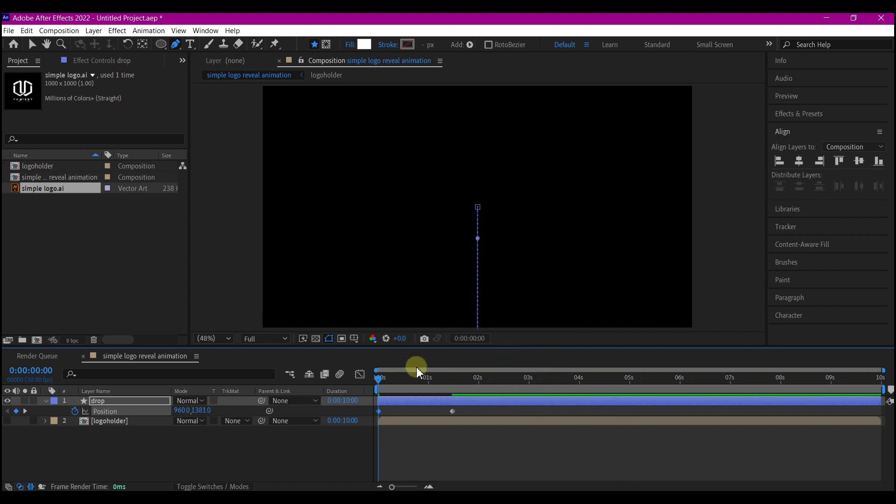
click(427, 378)
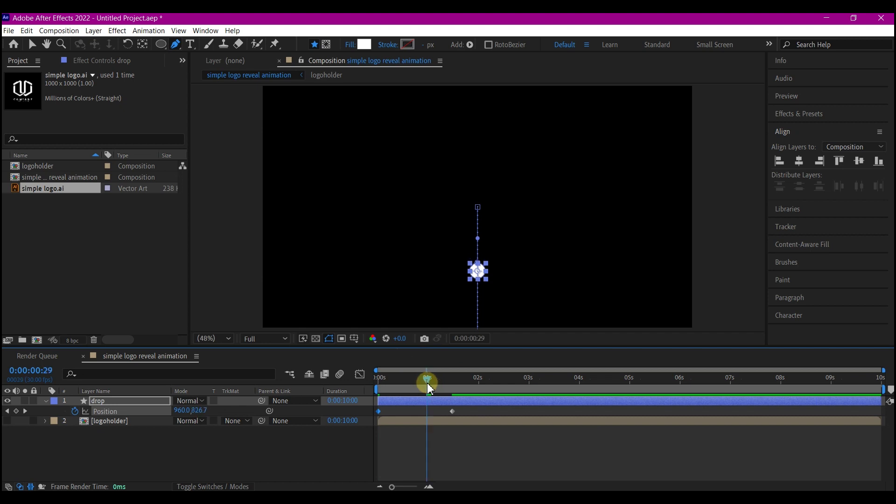
drag(196, 410, 11, 401)
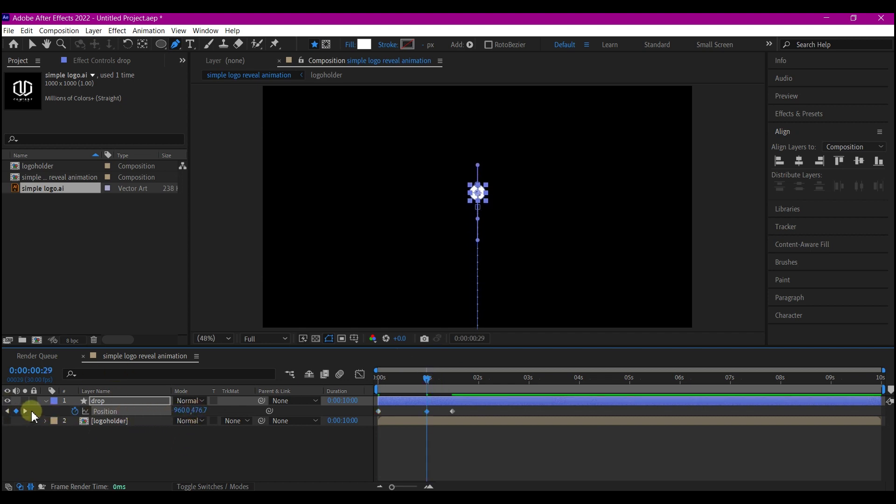
drag(199, 410, 65, 411)
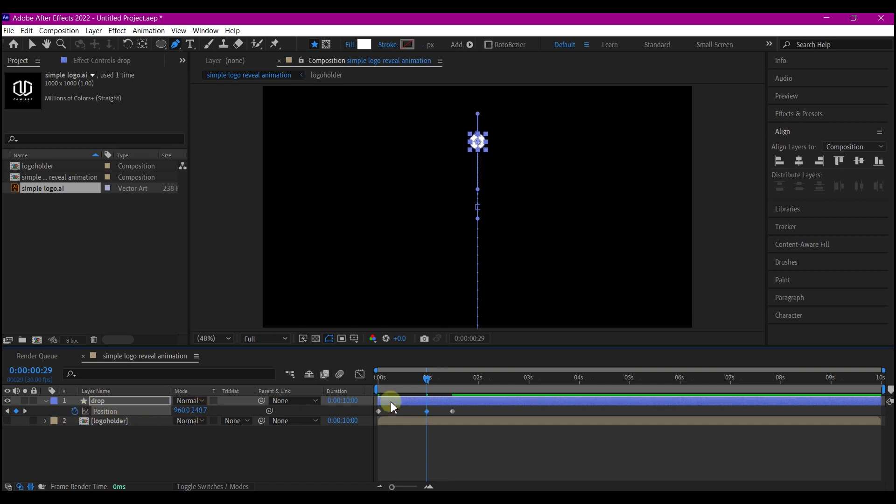
- Set the work area to end at about 4 seconds
key(Home)
drag(581, 380, 558, 384)
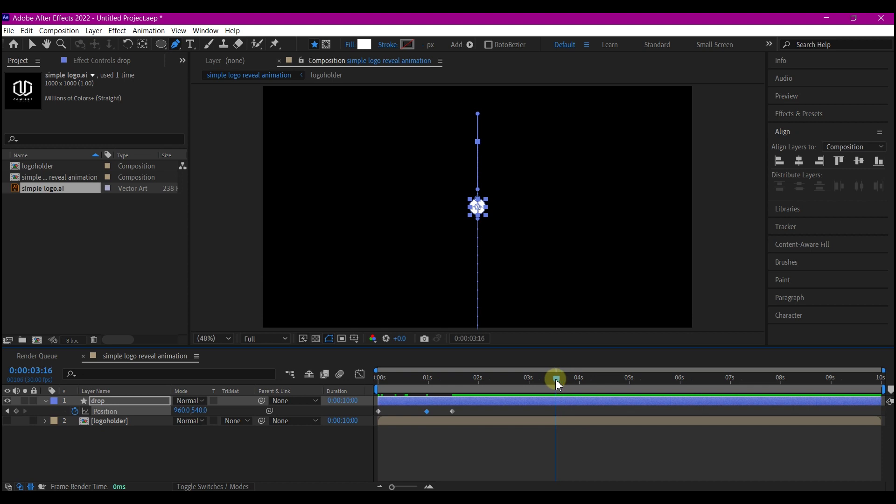
key(n)
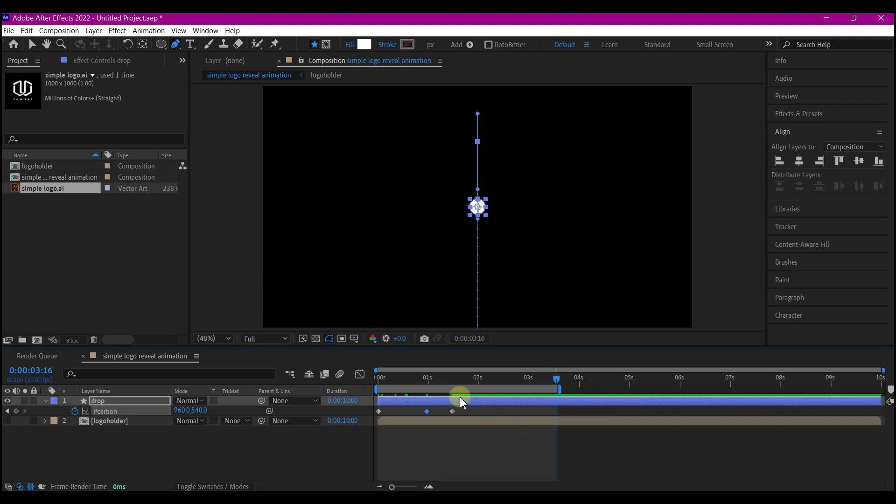
click(584, 380)
key(n)
drag(418, 376, 357, 390)
- Preview the rise, then show all of the drop's keyframes
key(space)
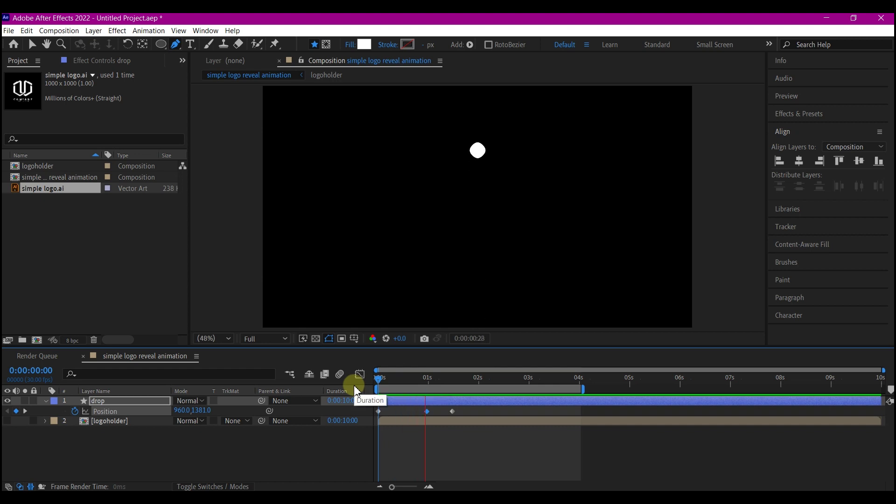
key(space)
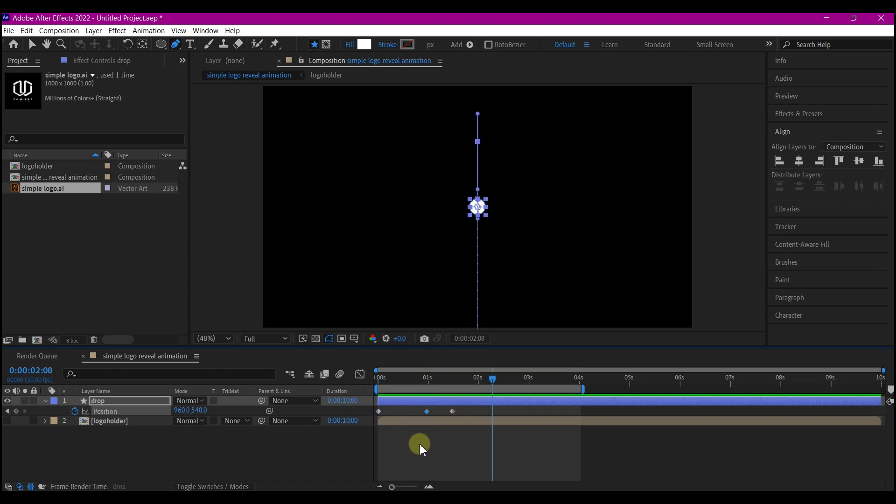
click(421, 400)
key(u)
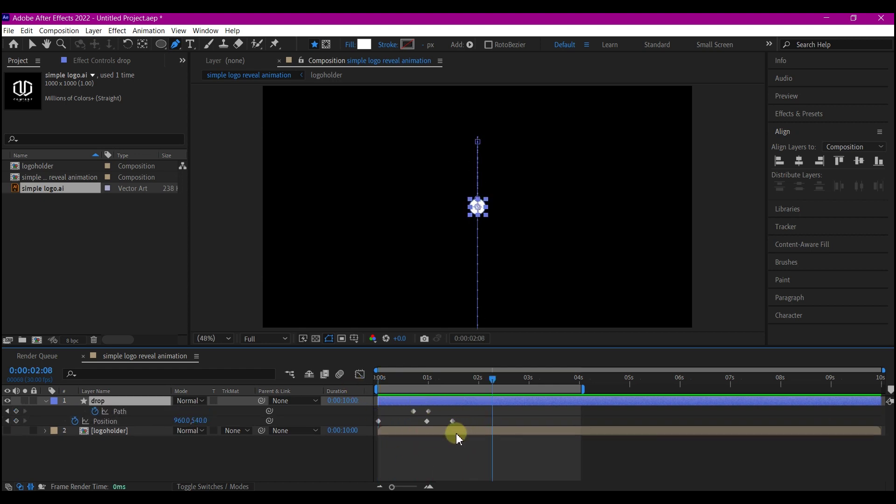
- Keyframe the drop's Rotation at frame 29 and set -2x at 0s for two spins
click(429, 382)
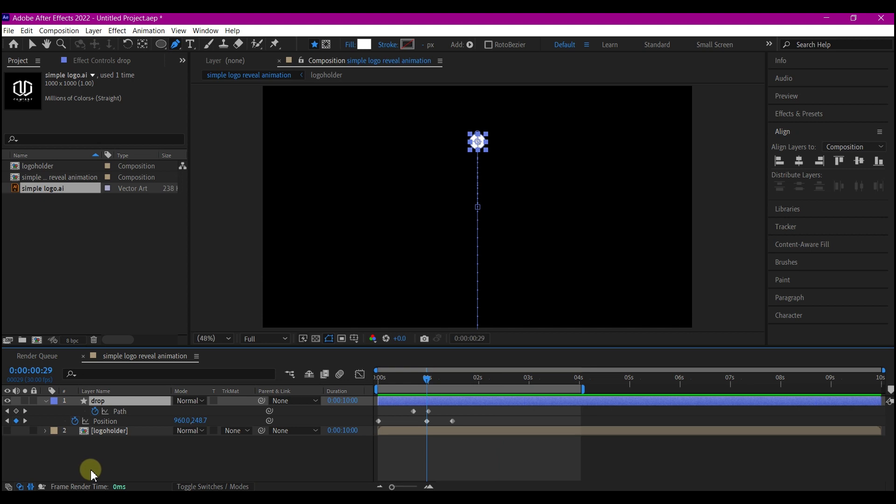
key(shift+r)
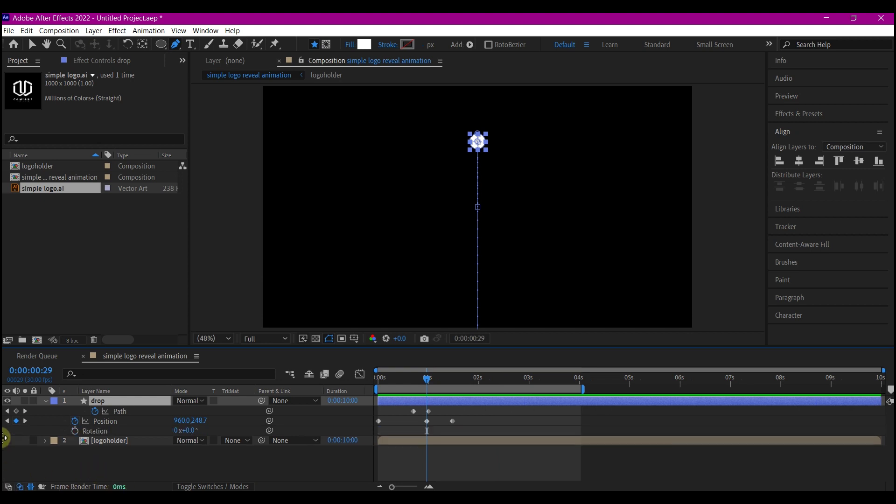
click(75, 431)
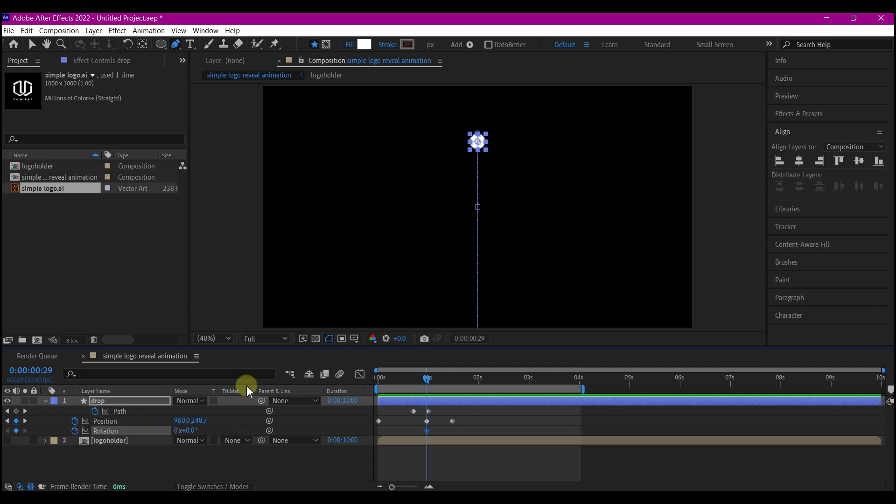
click(391, 380)
drag(392, 383, 344, 378)
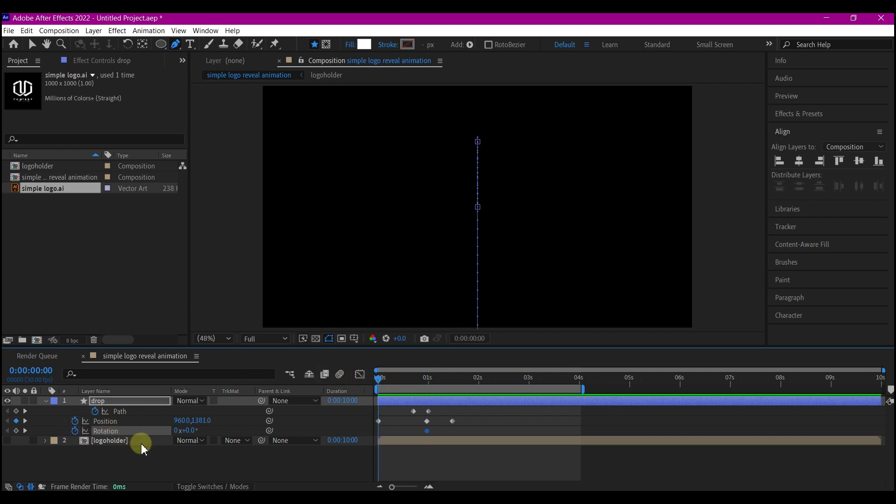
text(-2)
key(Return)
- Apply Easy Ease to all the drop's keyframes and select the Position keyframe near 1s
drag(477, 411, 349, 438)
right_click(452, 422)
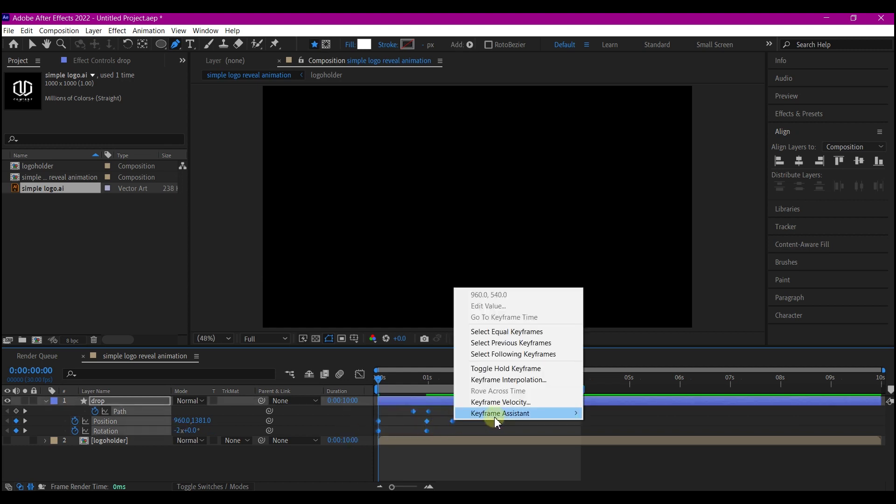
mouse_move(504, 417)
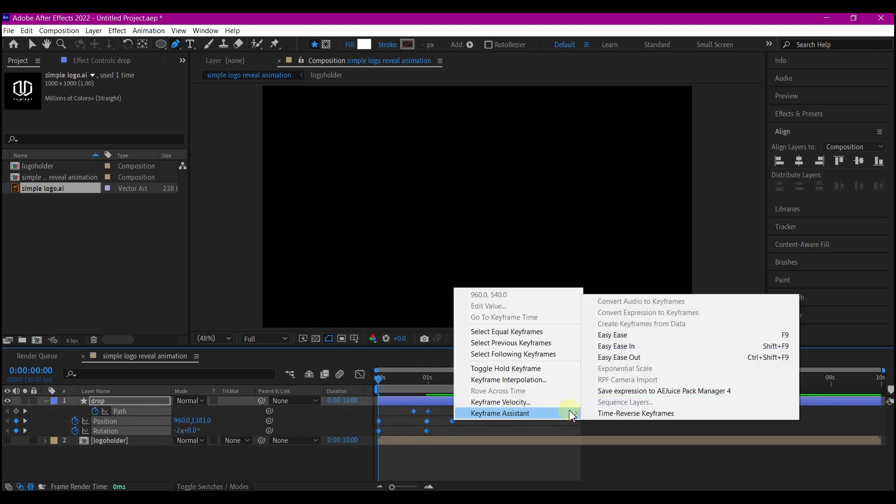
click(609, 335)
click(429, 422)
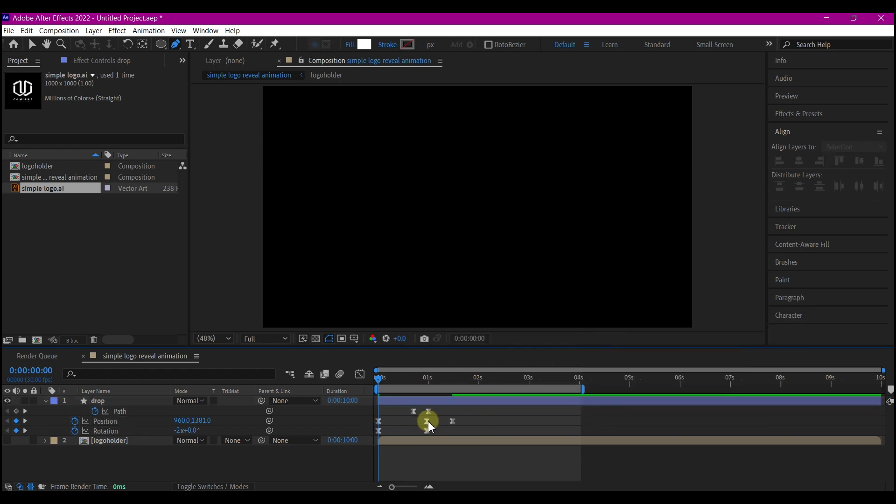
click(428, 422)
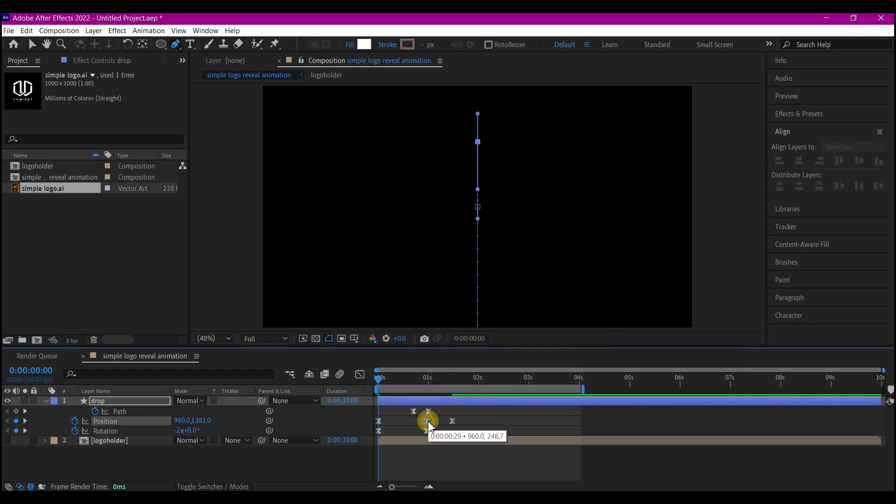
click(360, 374)
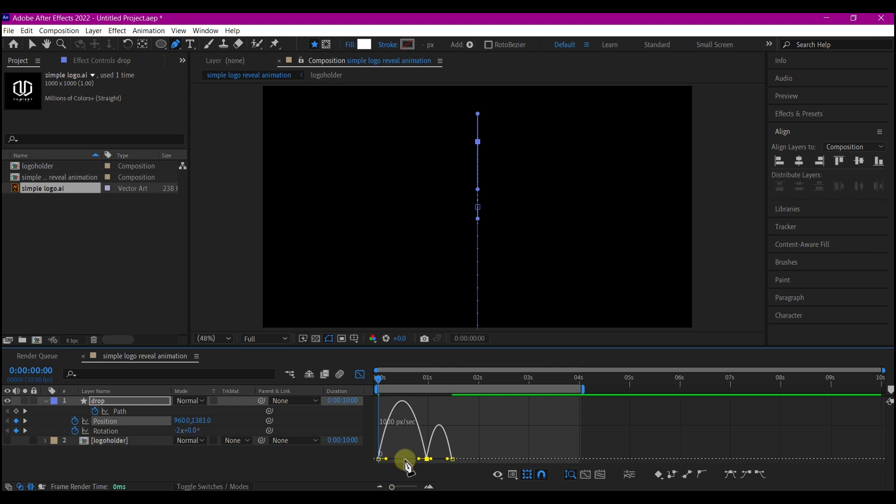
- Drag the speed graph's influence handles so the rise starts with a sharp early speed spike
drag(418, 462, 375, 464)
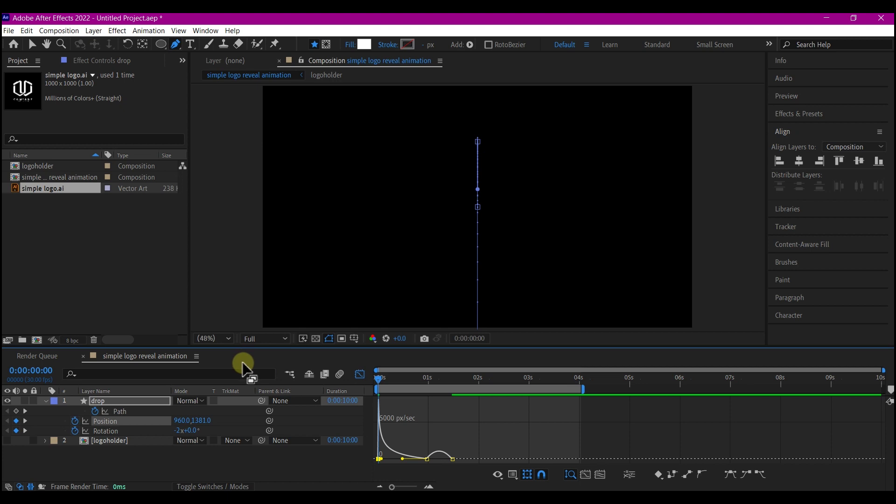
key(v)
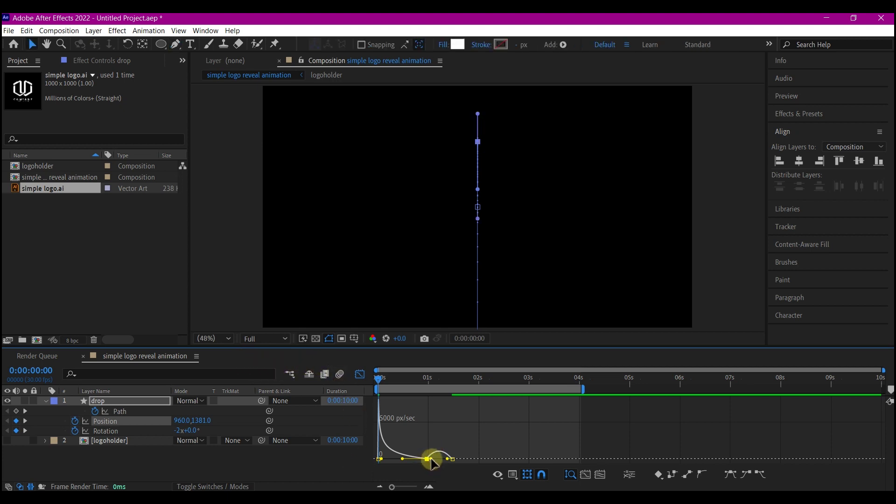
drag(431, 461, 456, 462)
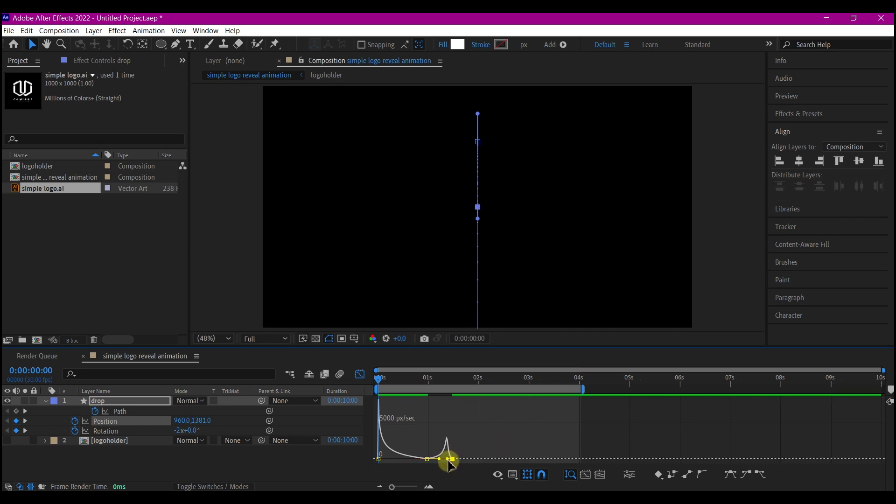
drag(449, 464, 451, 461)
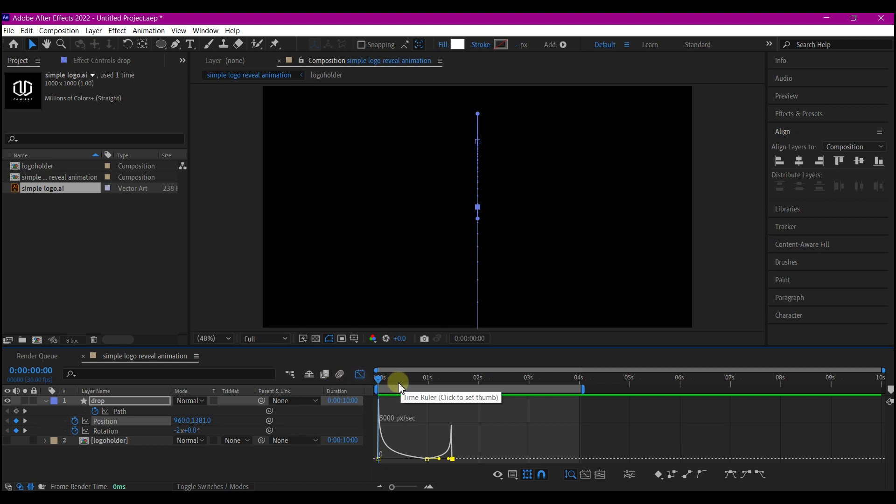
click(359, 376)
- Retime a Rotation keyframe and widen another keyframe's influence for smoother easing
drag(433, 431, 424, 426)
click(362, 369)
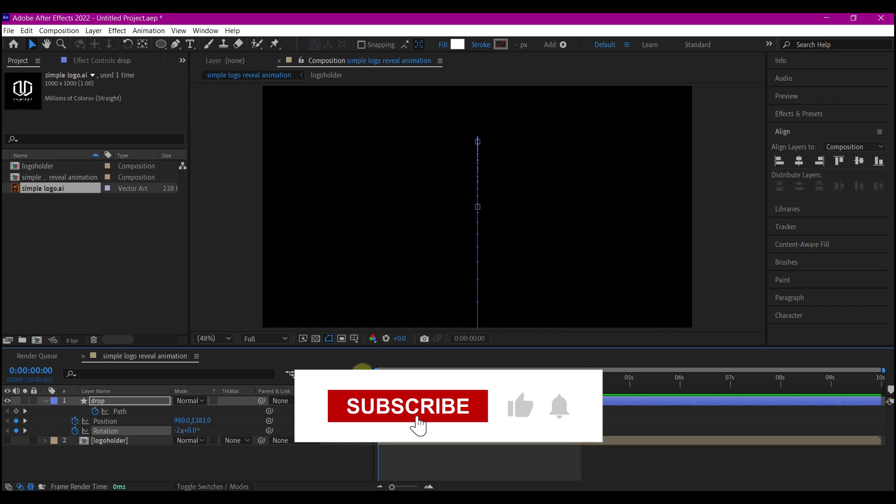
click(420, 461)
drag(420, 462, 369, 459)
click(359, 375)
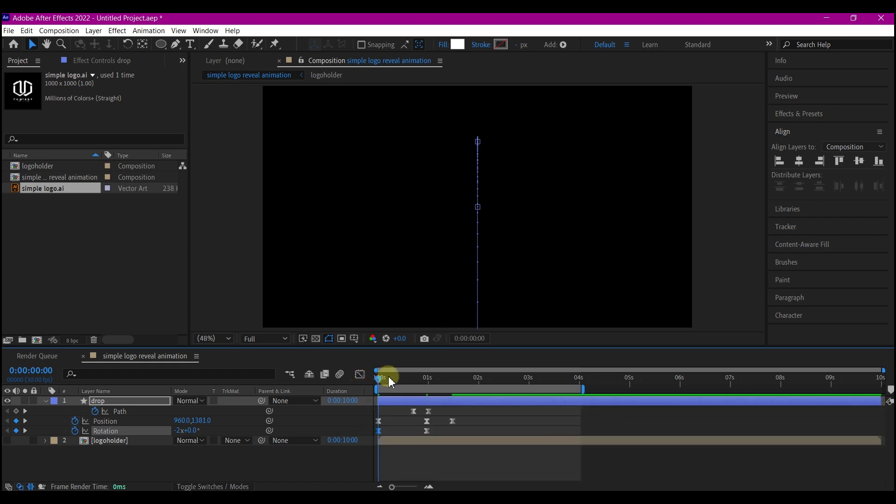
key(space)
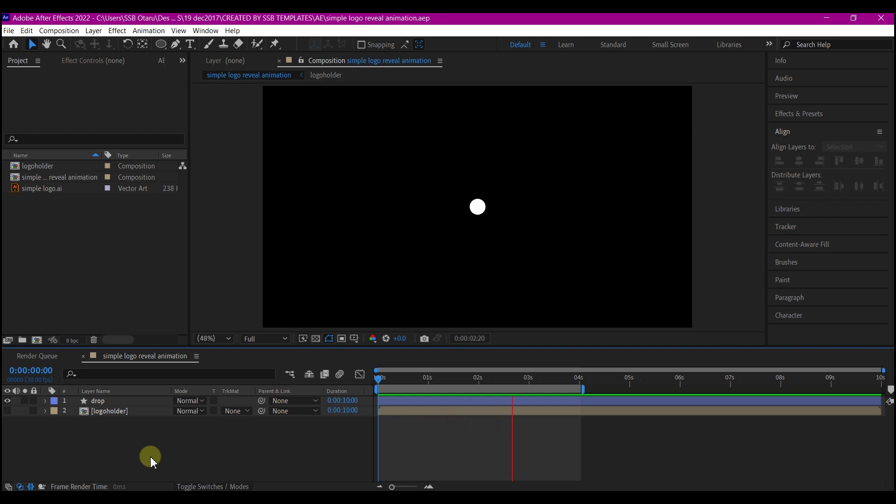
- Stop the preview, park the time at 0:00:00:29 and pick the Pen tool
key(space)
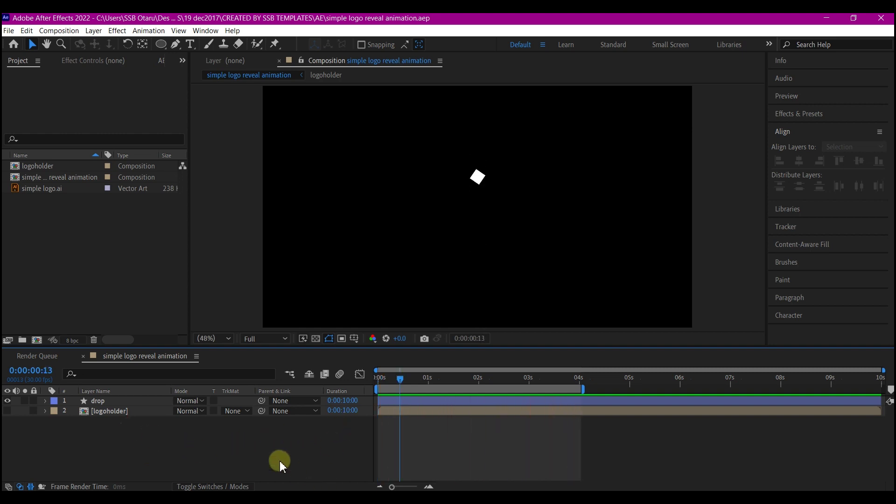
click(427, 378)
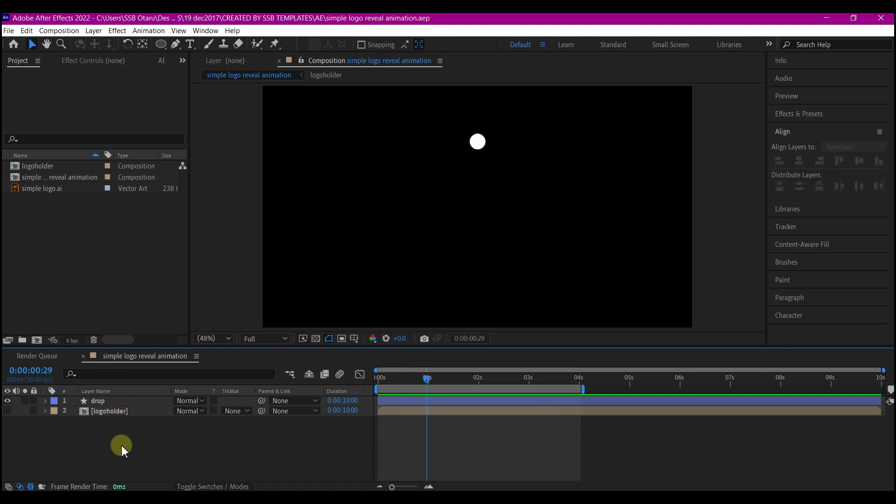
click(176, 43)
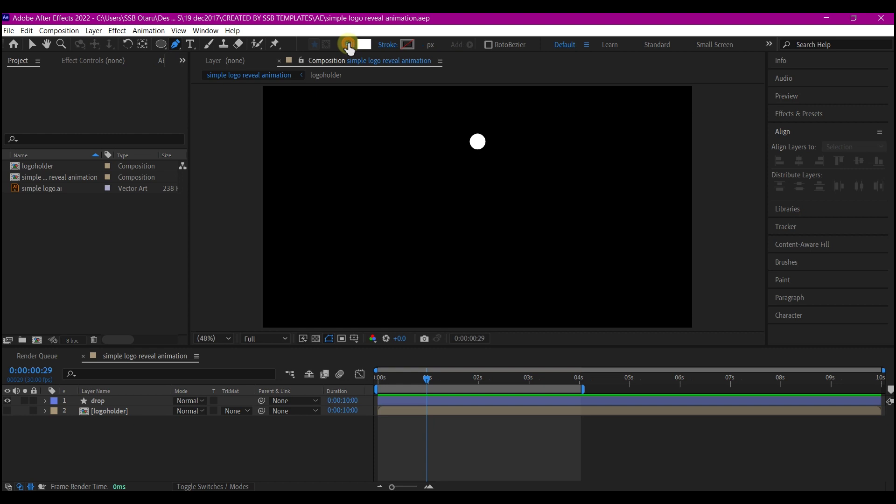
click(349, 44)
- Give new shapes fill None and a white FFFFFF stroke 3 px wide
click(387, 224)
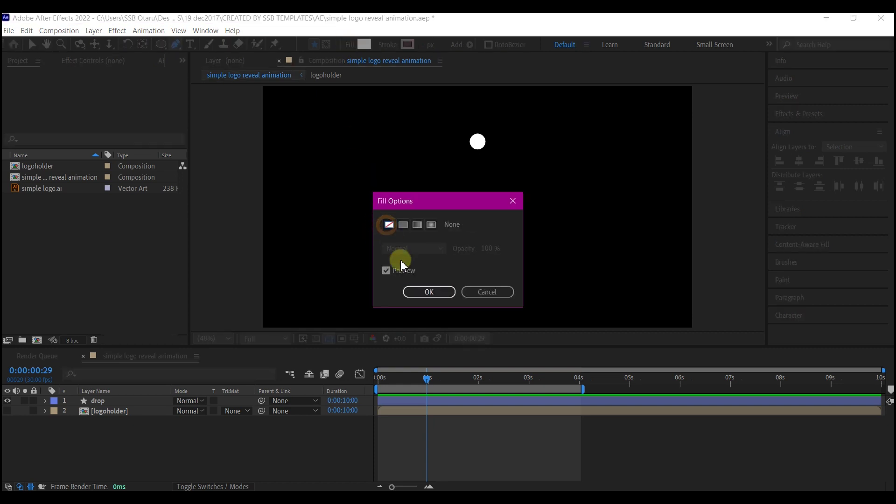
click(429, 292)
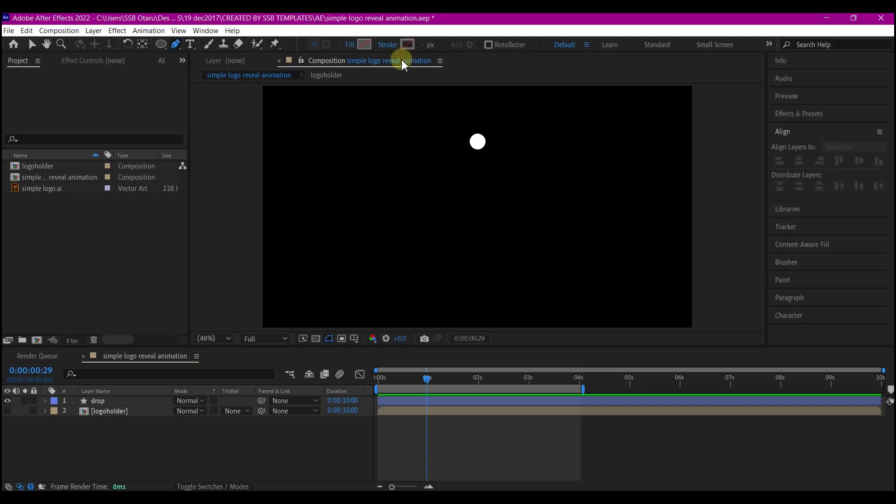
click(406, 43)
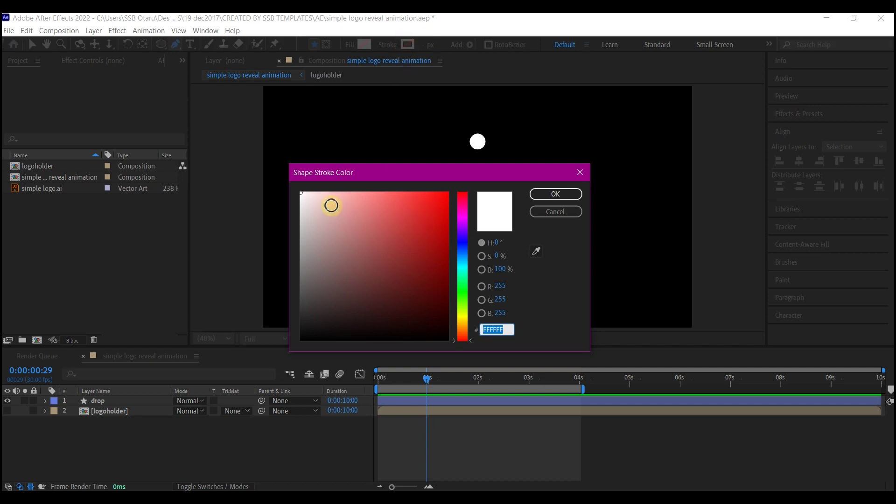
drag(330, 205, 292, 188)
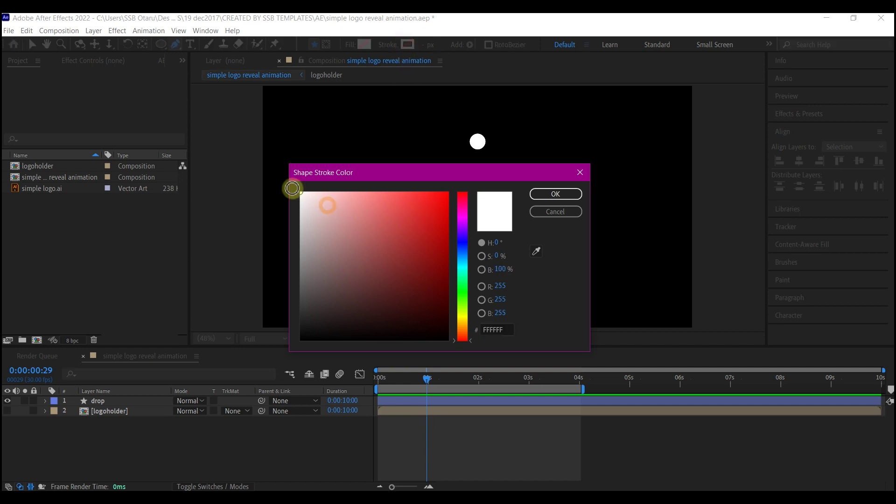
click(550, 194)
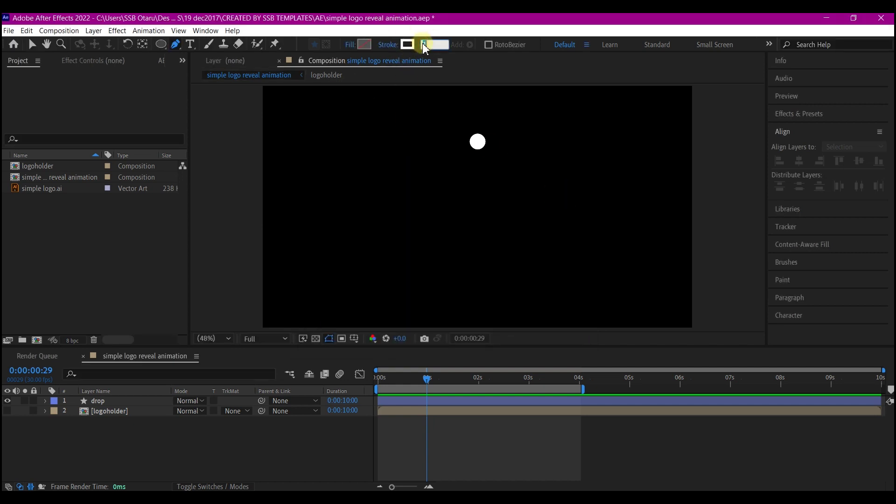
key(Return)
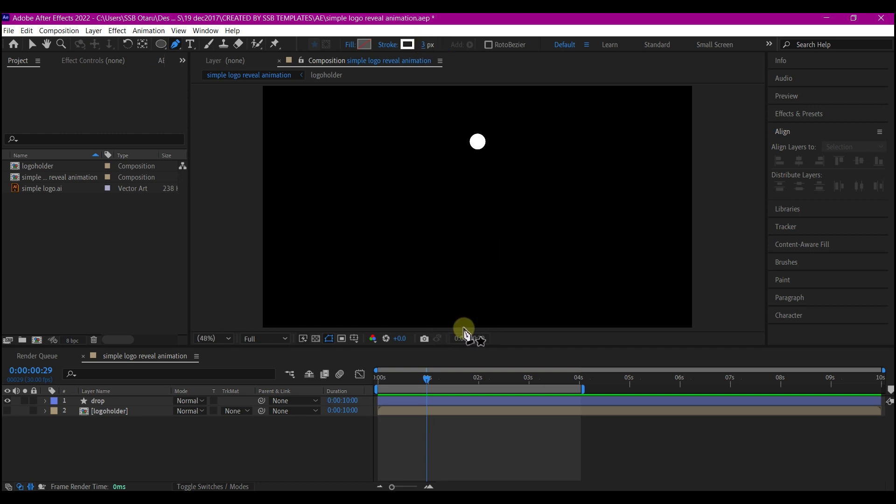
- Draw a vertical white line from the bottom edge up to the dot and centre it horizontally
click(464, 327)
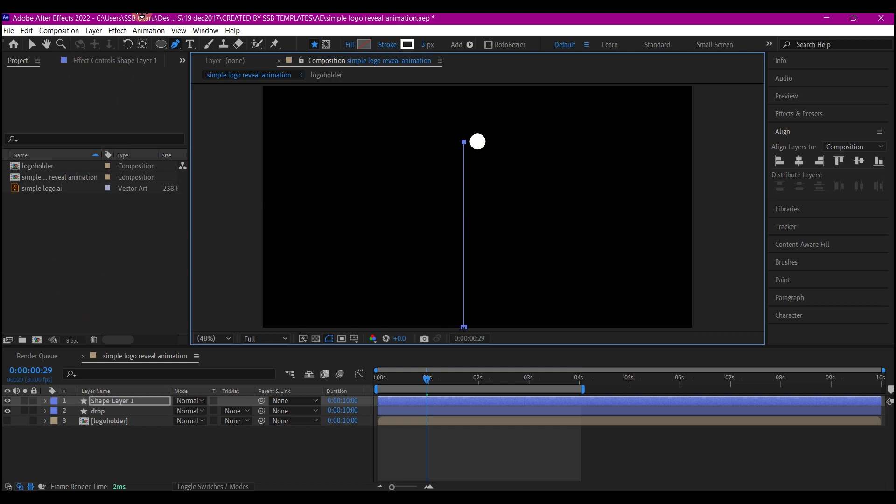
click(143, 44)
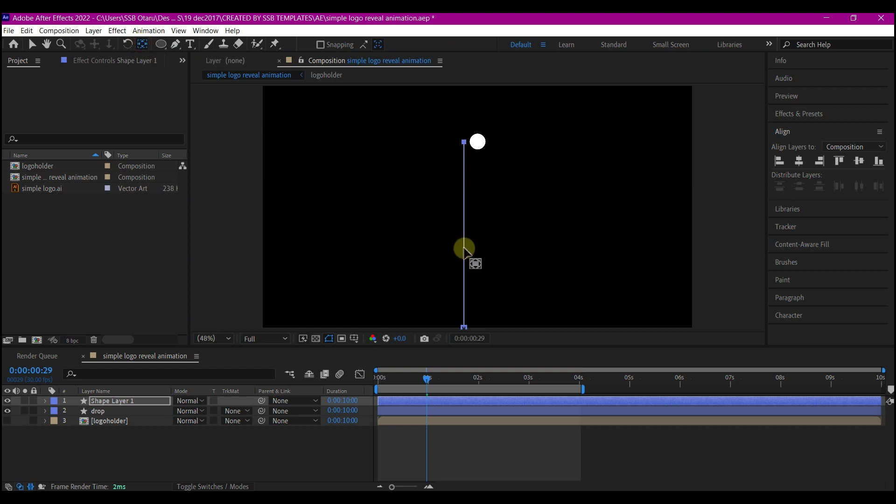
key(v)
click(799, 161)
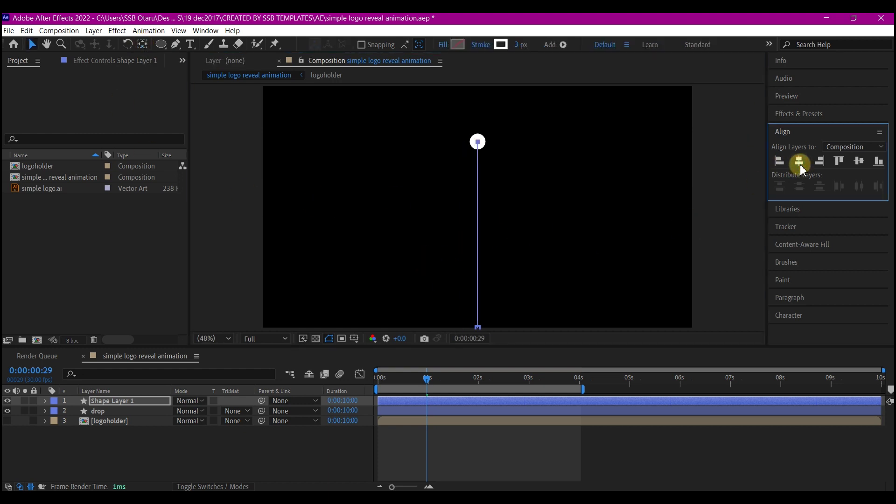
- Rename the shape layer to 'line' and reveal its changed properties
click(106, 400)
key(Return)
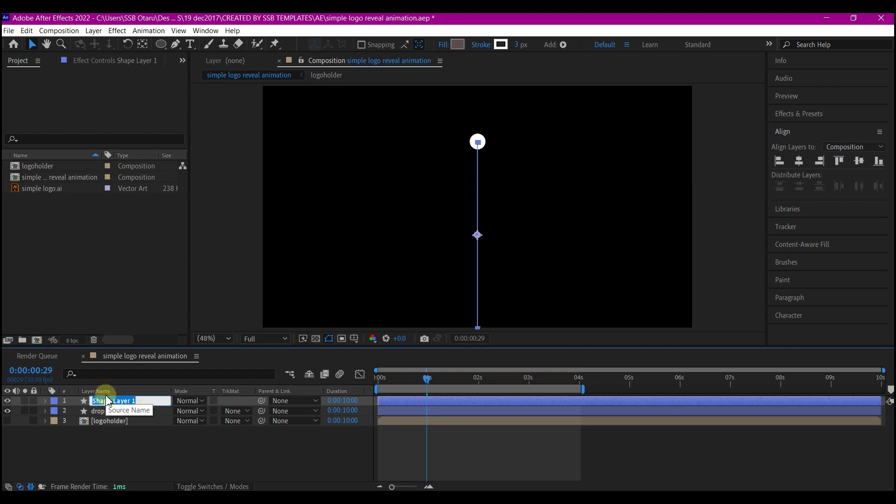
text(line)
key(Return)
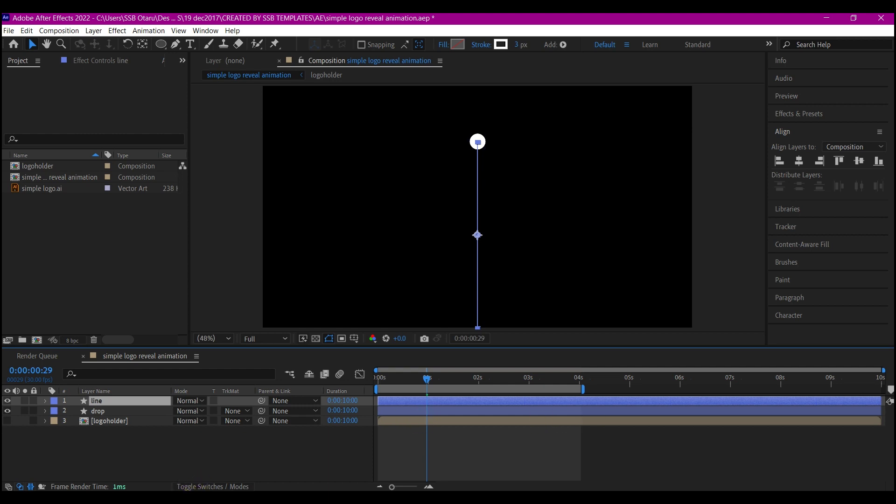
key(u)
key(u)
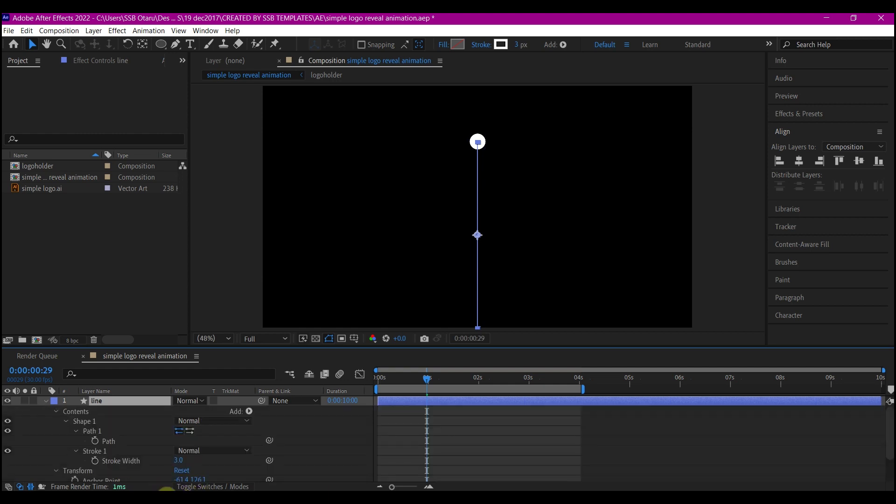
click(249, 411)
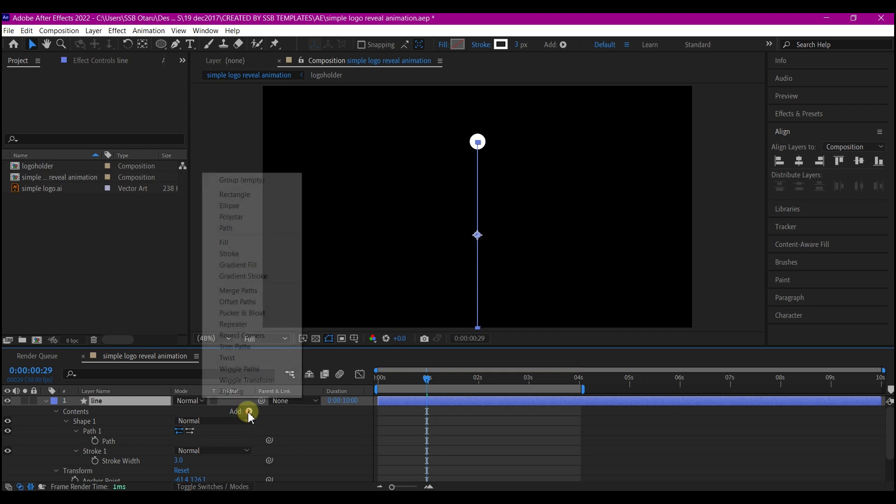
- Add Trim Paths to the line and keyframe End from 0% at 0:00 to 100% at 0:29
click(236, 346)
drag(388, 382, 425, 389)
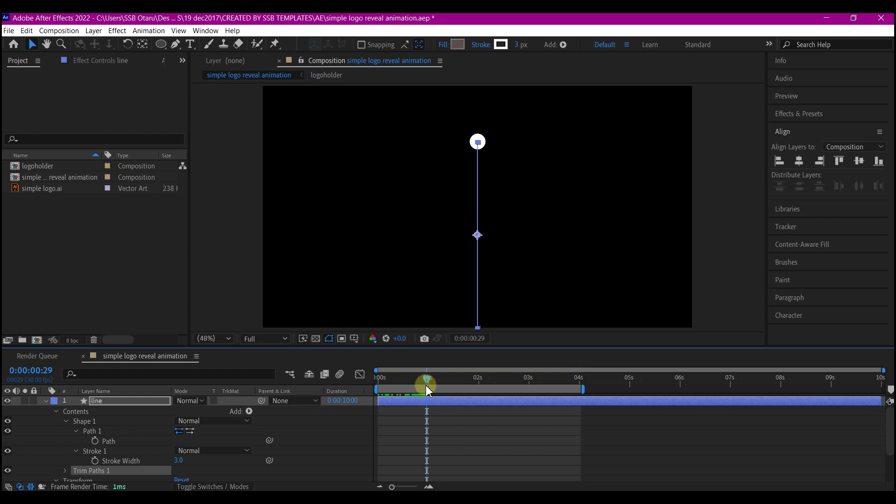
click(76, 472)
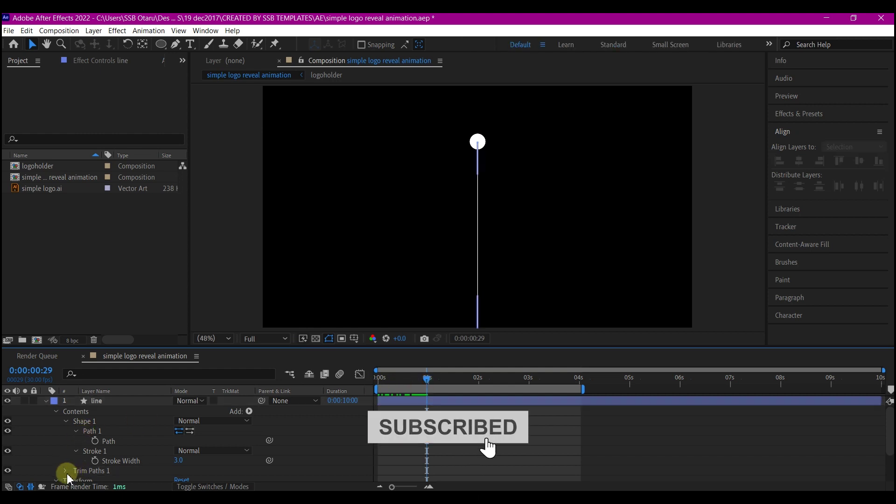
click(77, 468)
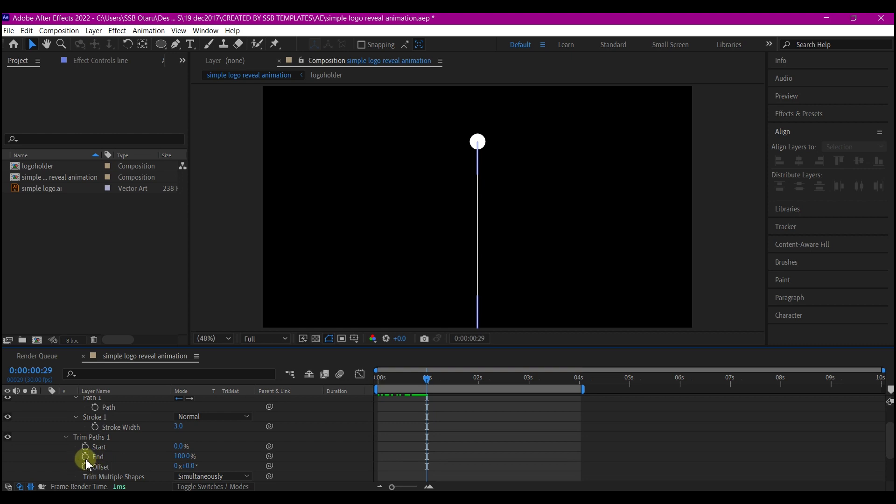
click(85, 457)
click(380, 378)
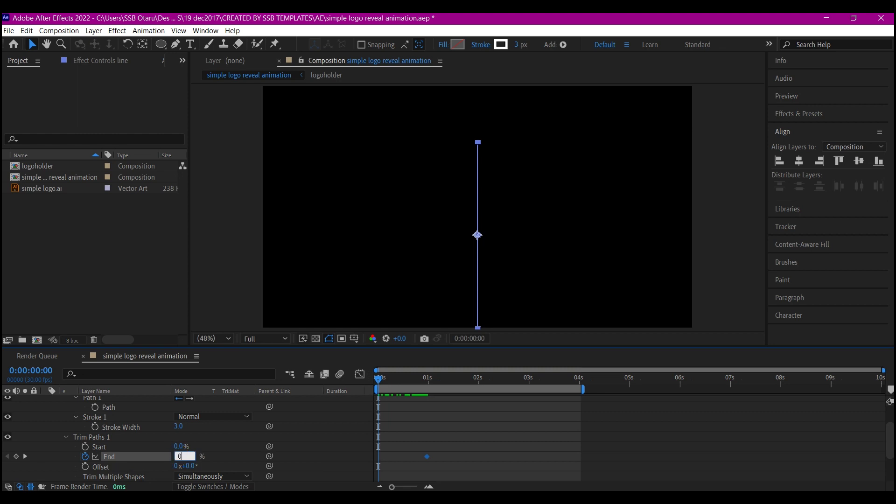
- Keyframe Trim Paths Start from 0% at 0:03 to 100% at 1:02, then select all keyframes
click(381, 379)
click(383, 380)
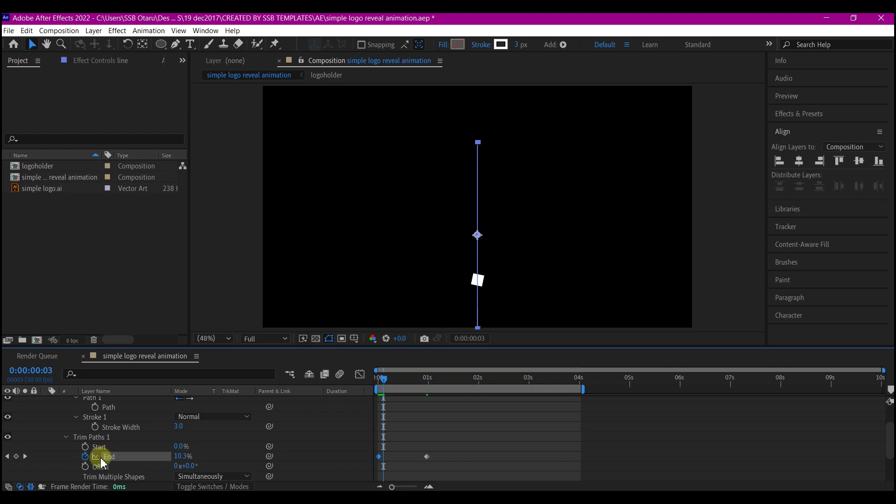
click(86, 447)
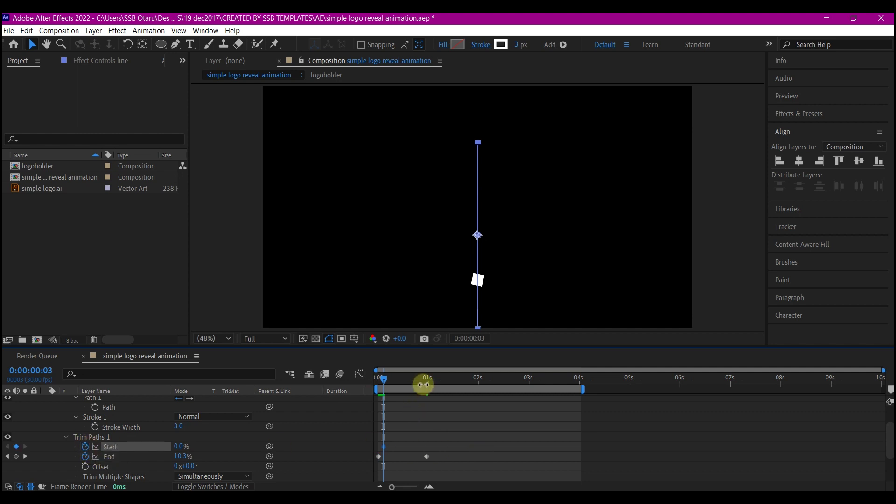
drag(423, 378, 430, 381)
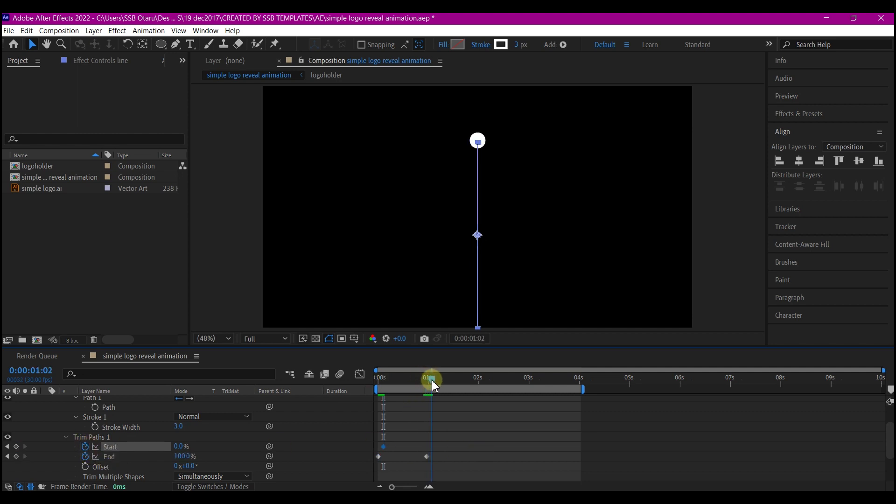
click(181, 447)
drag(179, 447, 332, 451)
drag(480, 414, 346, 469)
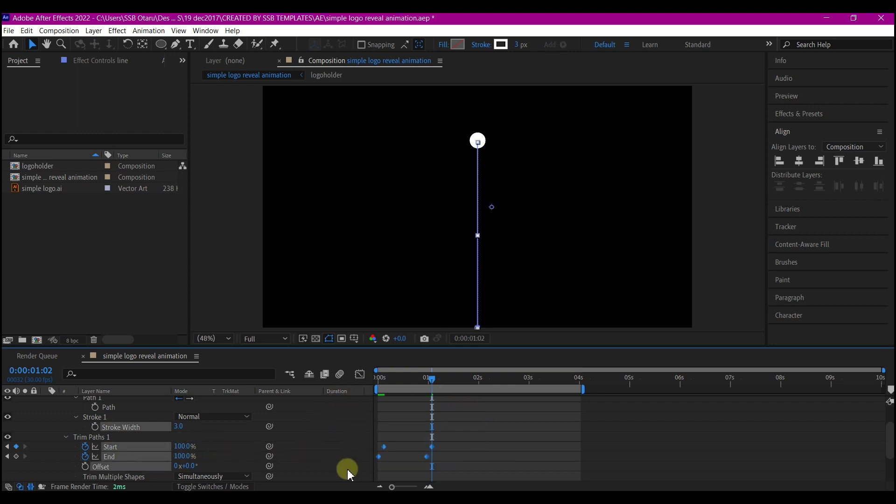
- Apply Easy Ease to the Trim Paths keyframes and raise the one-second keyframes' ease influence
right_click(427, 456)
mouse_move(462, 450)
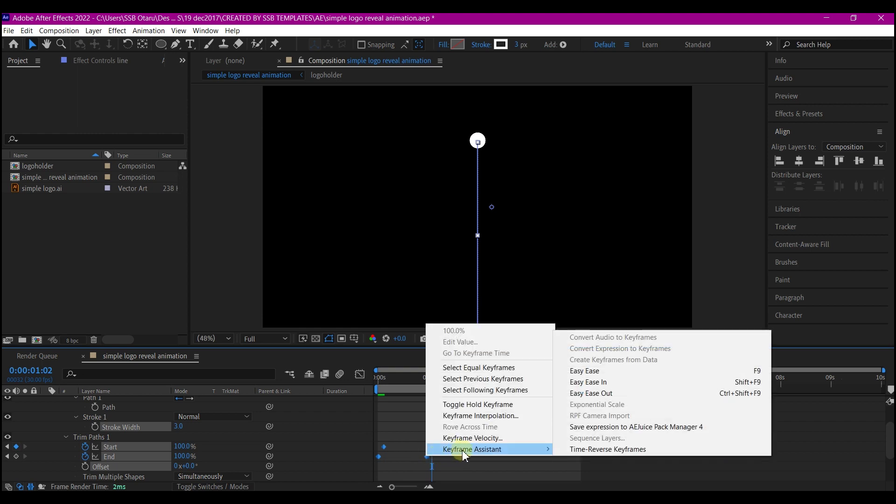
click(619, 371)
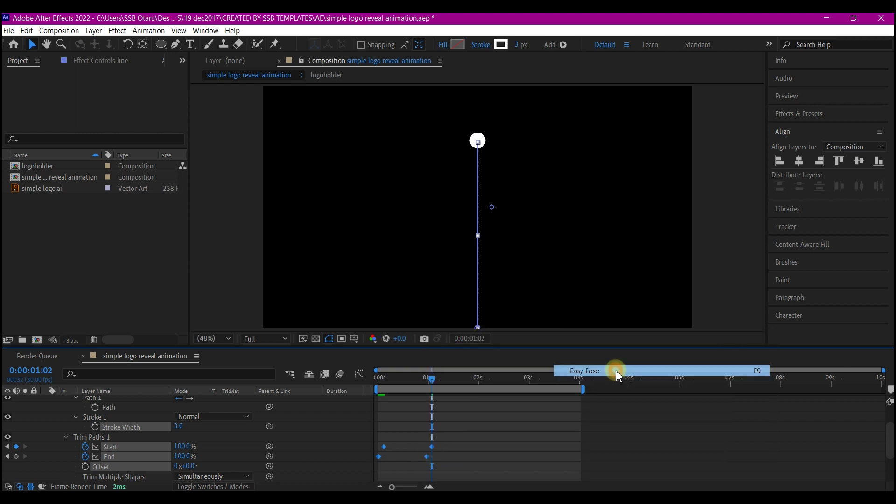
drag(489, 431, 414, 479)
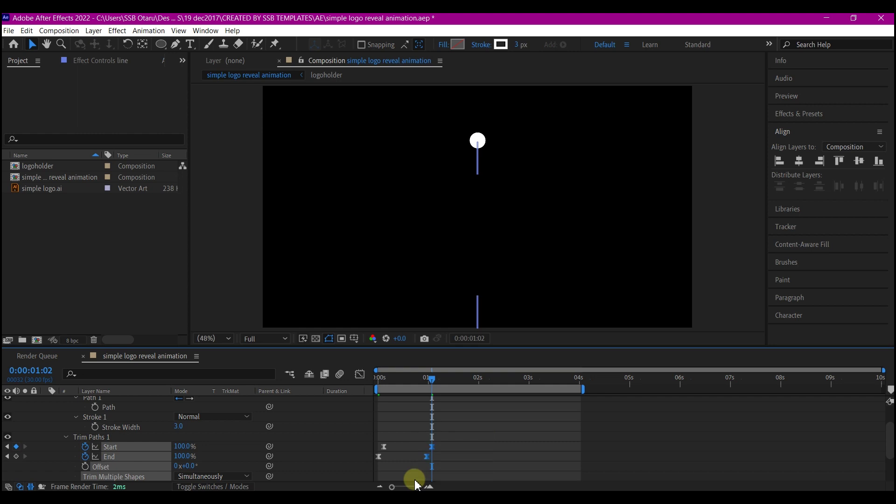
click(360, 374)
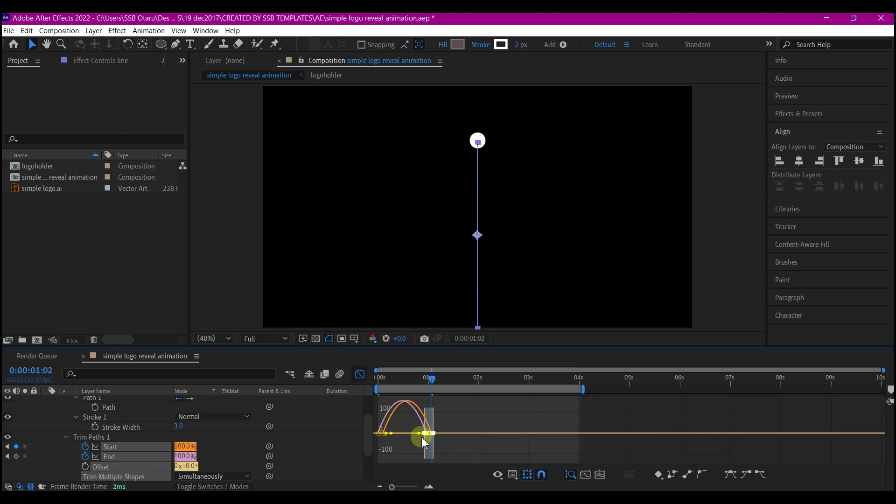
drag(421, 439, 399, 441)
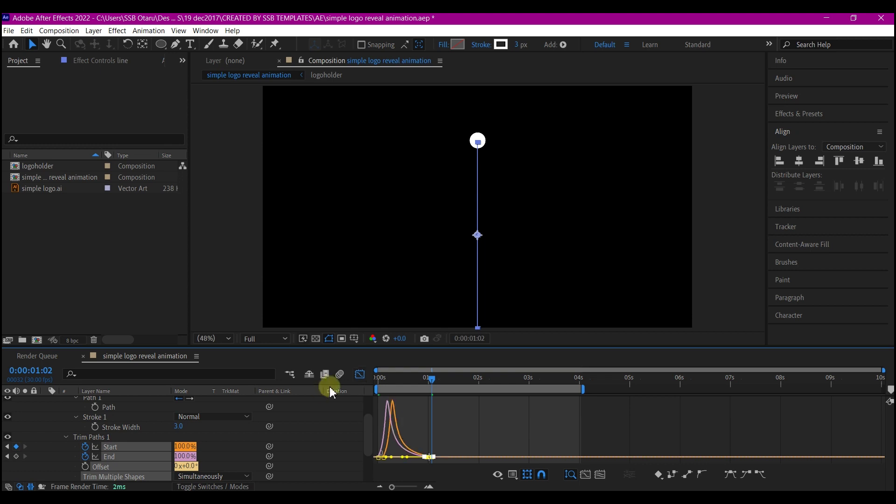
- Leave the Graph Editor, rewind to 0:00 and preview the line's trim path animation
click(360, 374)
drag(408, 381, 340, 398)
key(space)
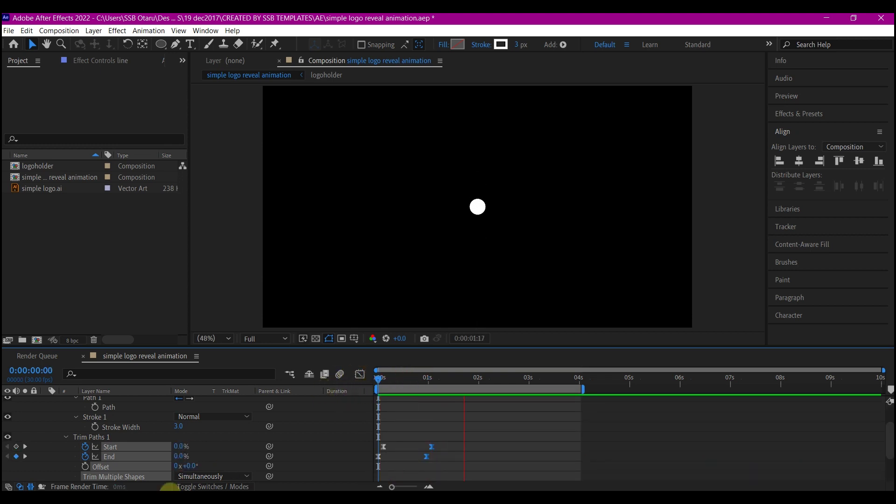
click(99, 401)
- Duplicate the line as 'line 2' with a 1 px stroke, shifted slightly left
key(ctrl+d)
click(518, 44)
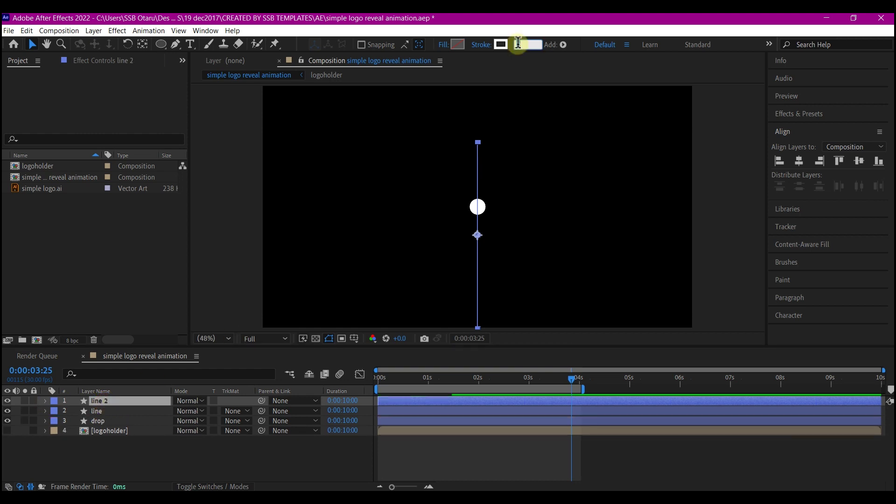
click(305, 233)
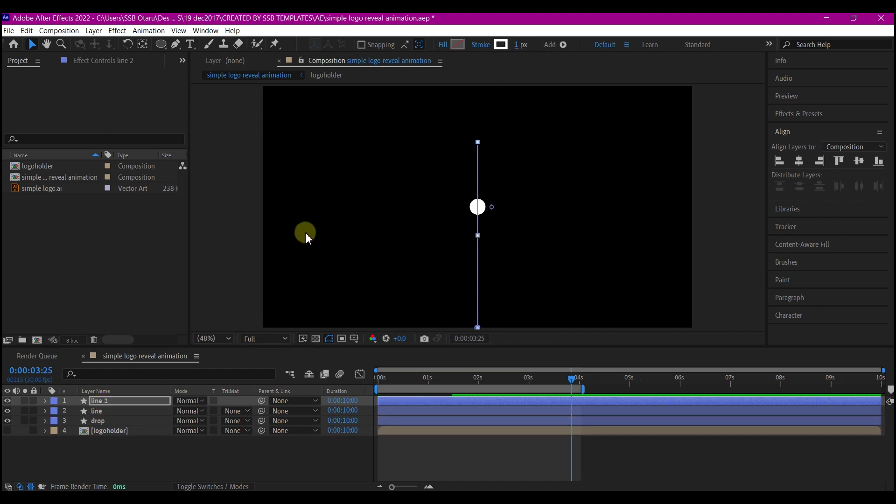
key(p)
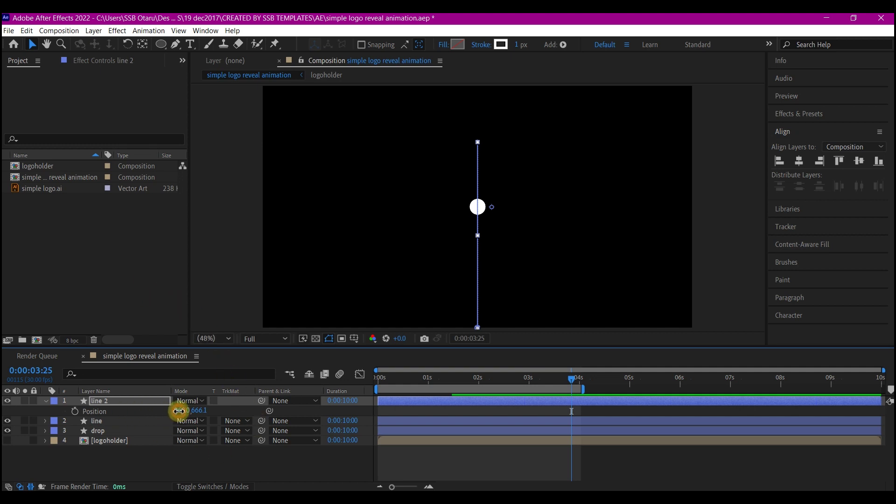
drag(179, 411, 162, 412)
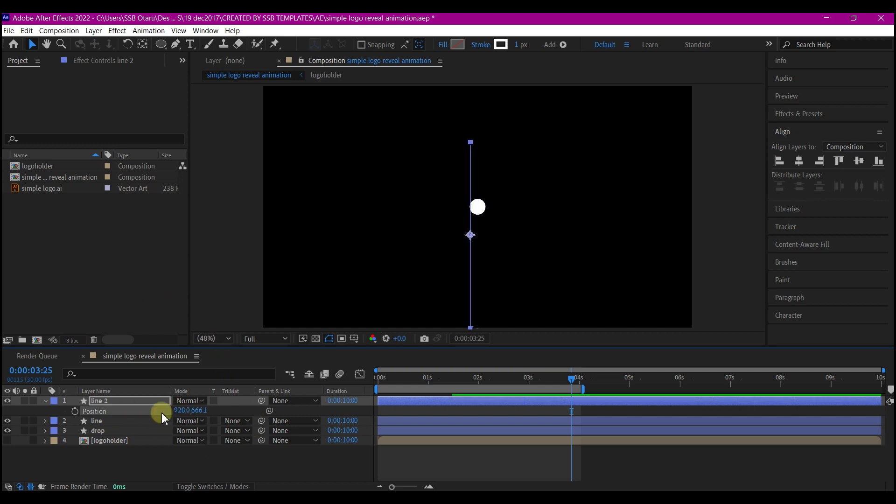
- Add 'line 3', offset the copies to either side, delay their starts, and preview
key(ctrl+d)
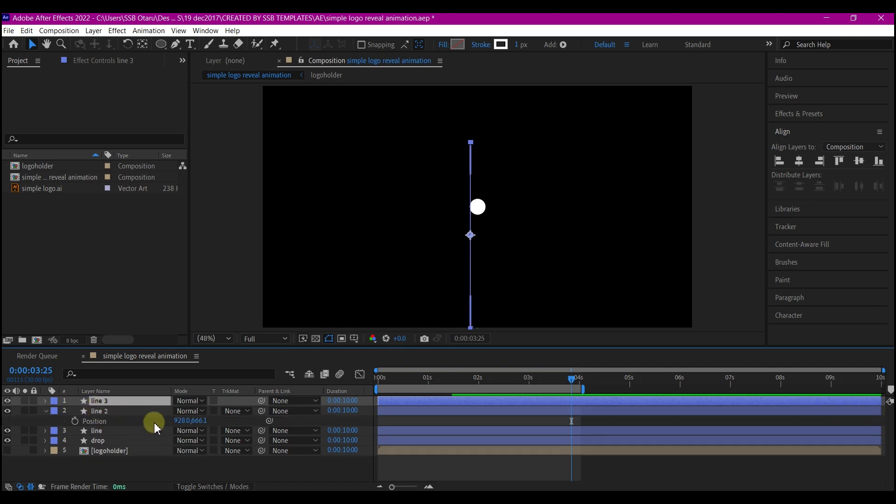
drag(177, 419, 203, 420)
drag(386, 400, 376, 384)
click(417, 402)
key(space)
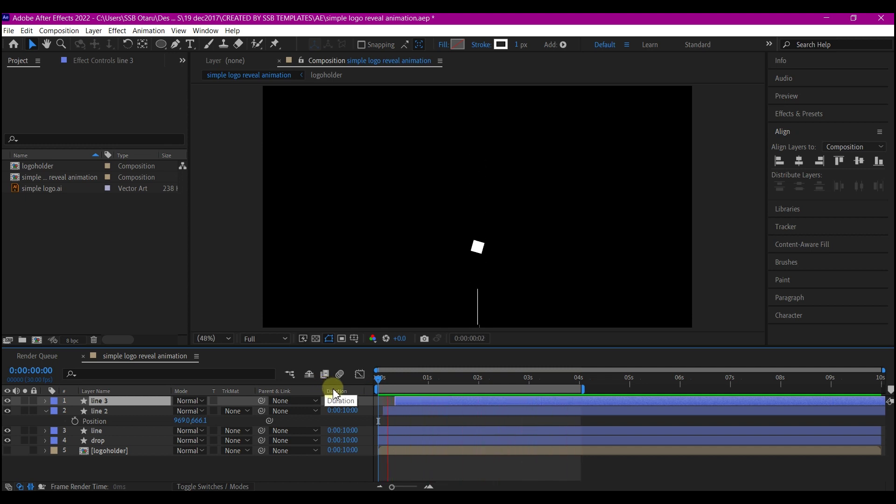
- Move line 2 and line 3 earlier so they start a few frames after the original, then preview
key(space)
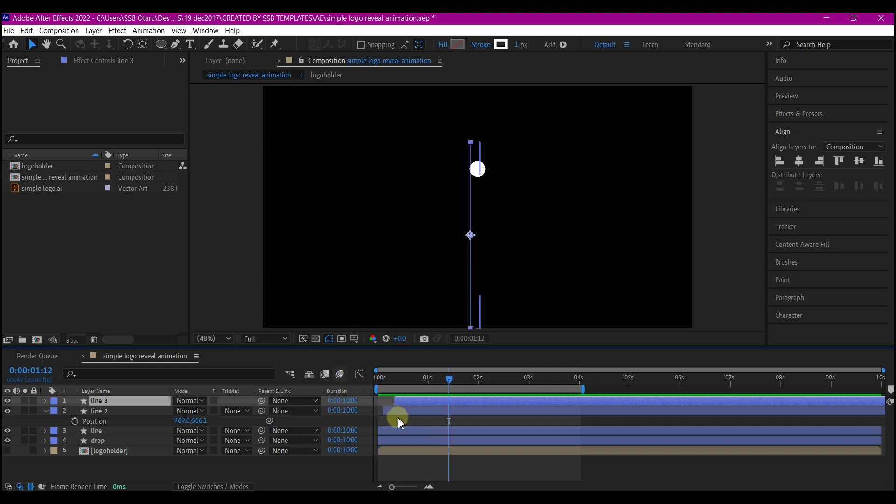
scroll(399, 422, up, 3)
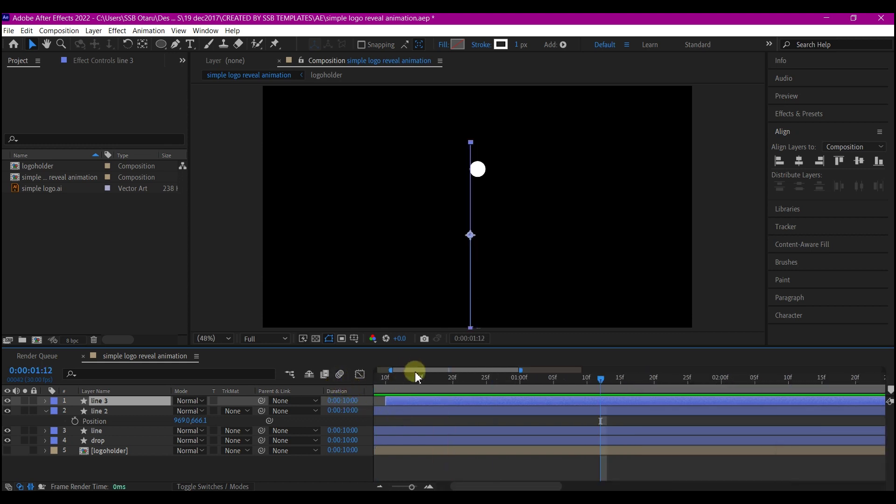
drag(418, 376, 356, 370)
drag(420, 416, 406, 412)
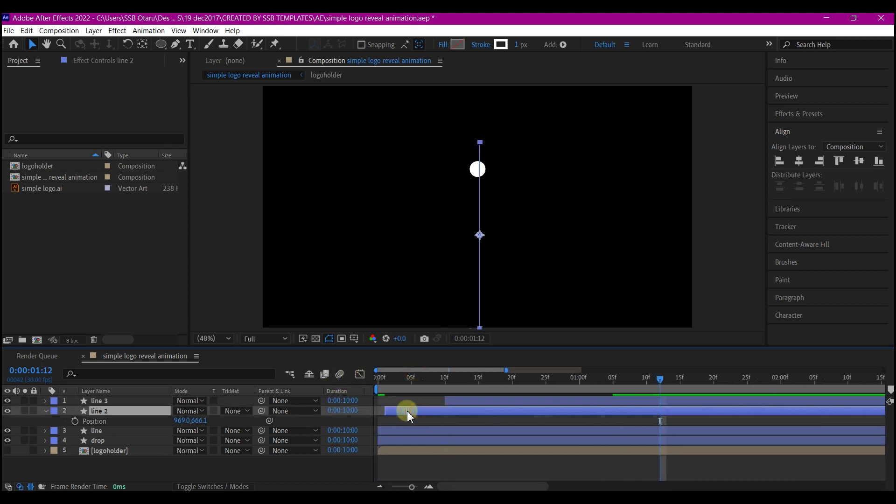
drag(469, 400, 440, 407)
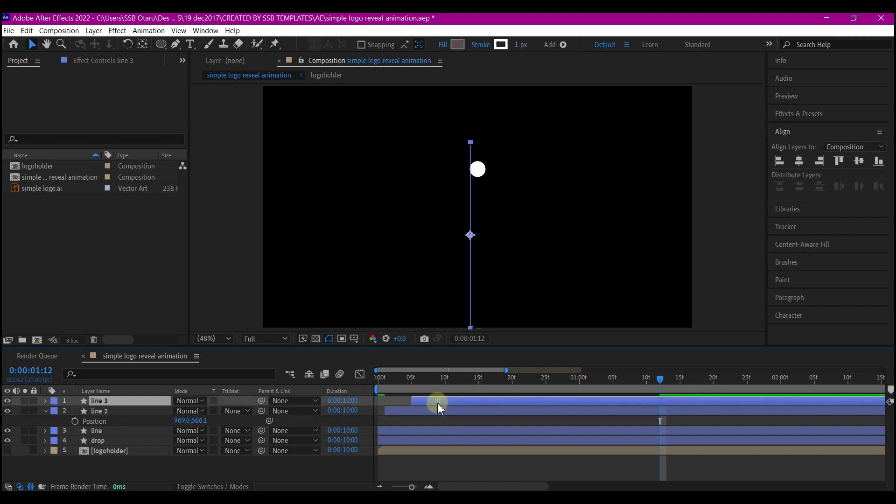
click(379, 377)
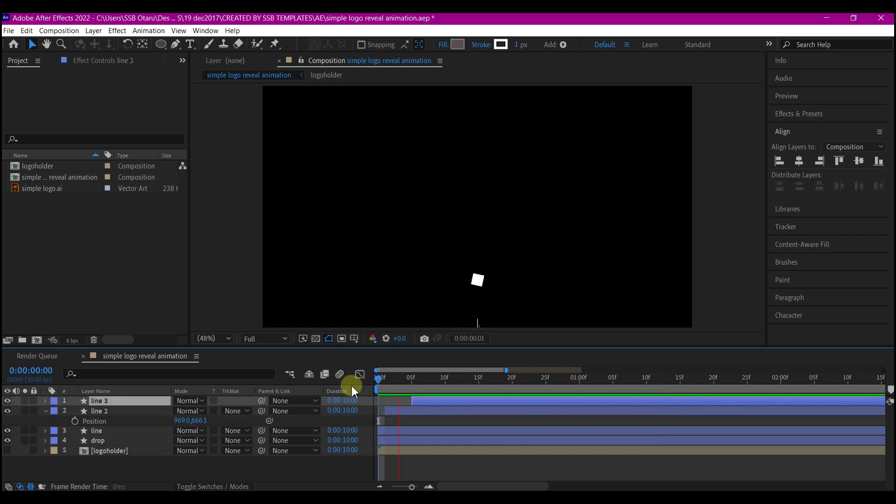
key(space)
key(space)
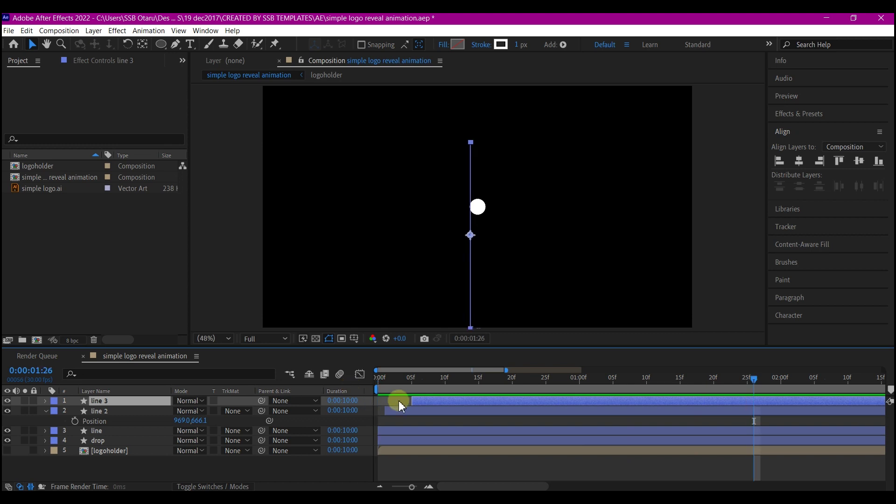
click(121, 467)
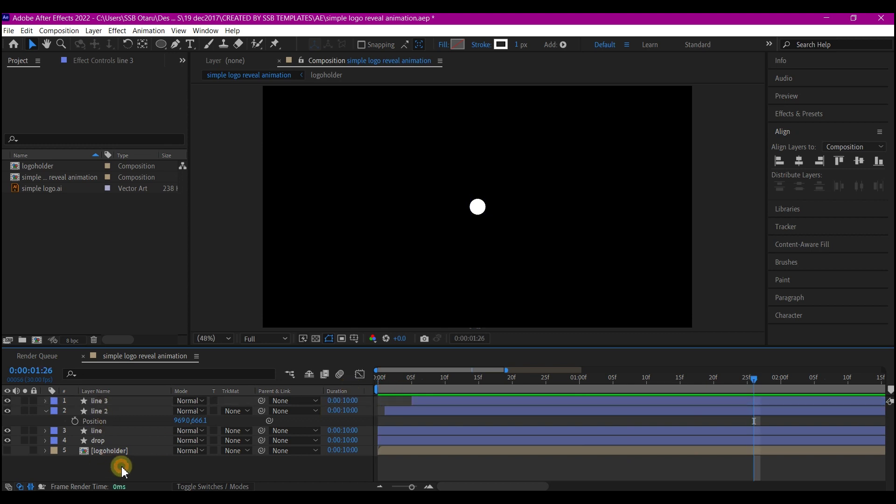
drag(160, 51, 209, 73)
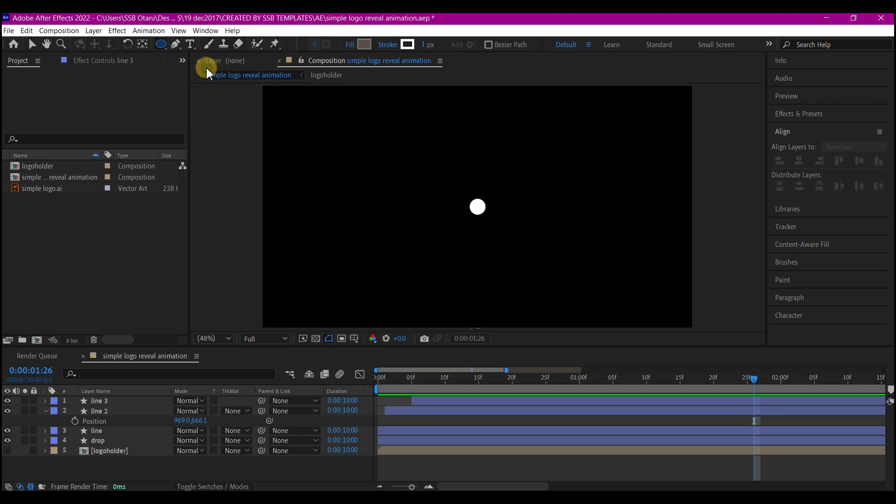
- Set new shapes to a white fill with no stroke
click(364, 45)
drag(356, 206, 278, 186)
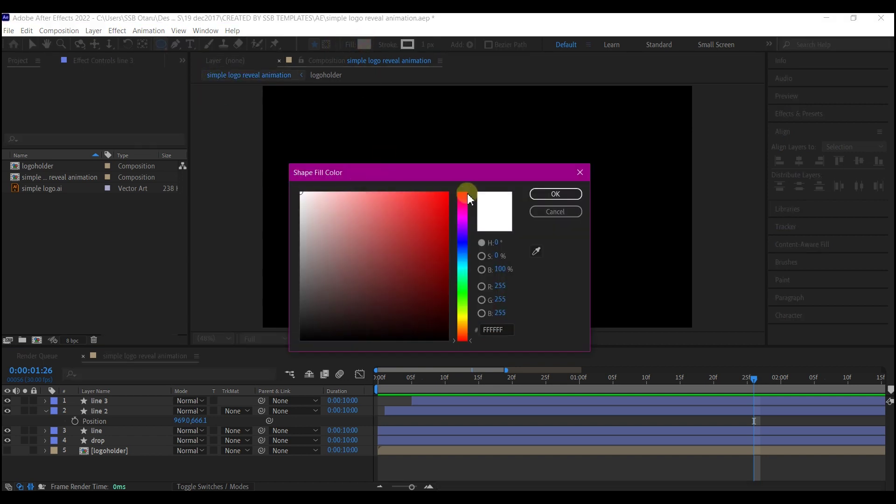
click(555, 194)
click(389, 46)
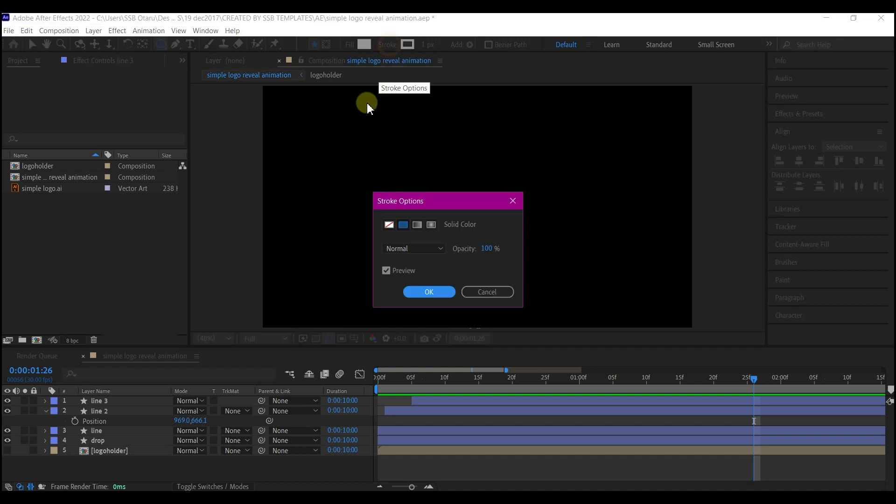
click(389, 225)
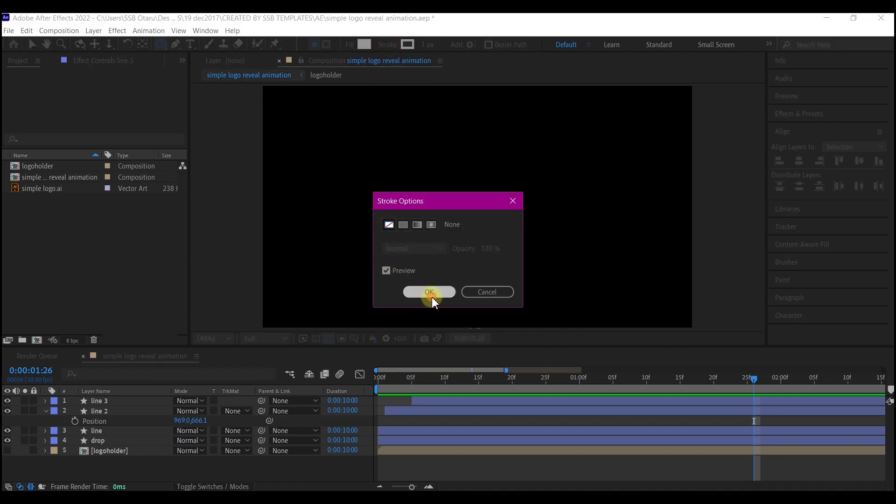
click(422, 292)
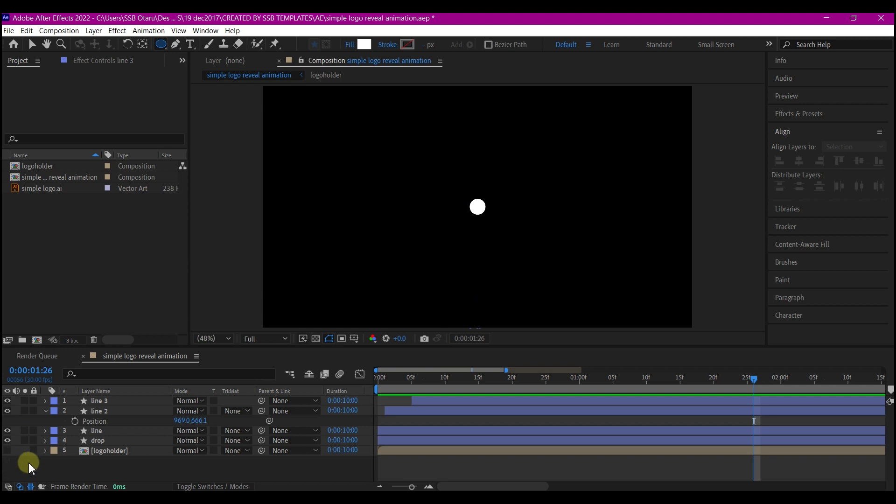
- Draw a circle over the logo and centre it horizontally and vertically in the composition
click(7, 451)
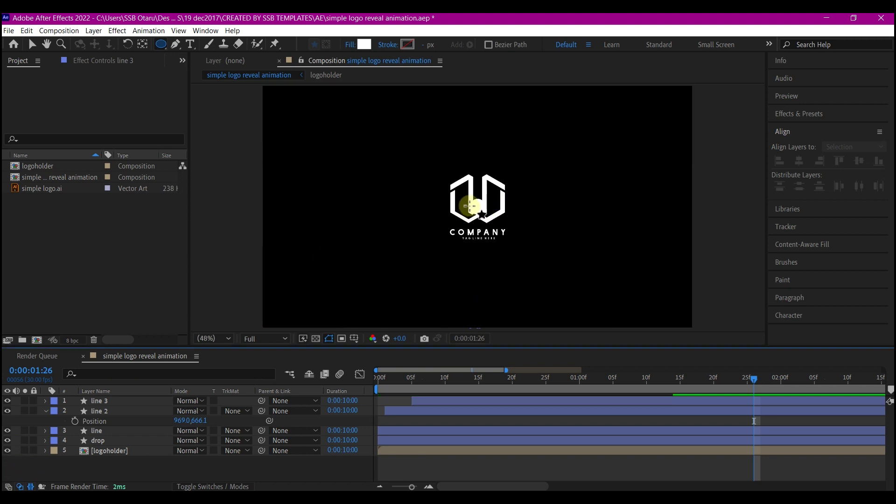
drag(480, 209, 530, 250)
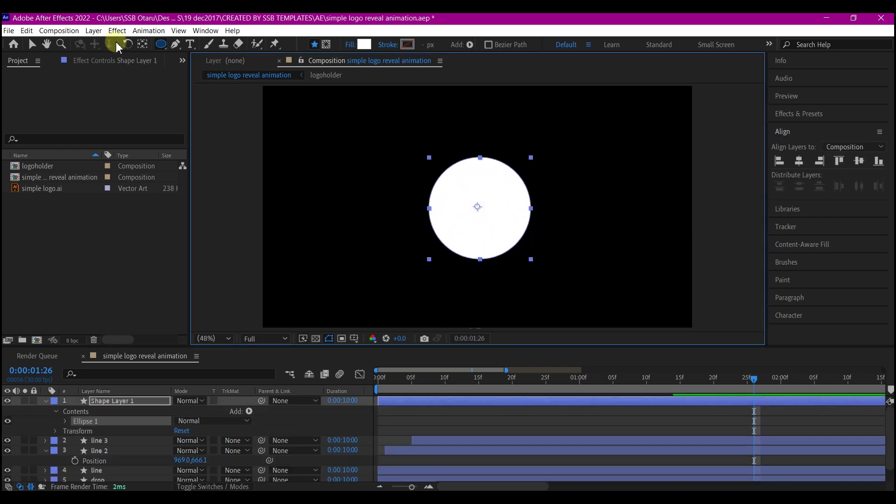
click(143, 45)
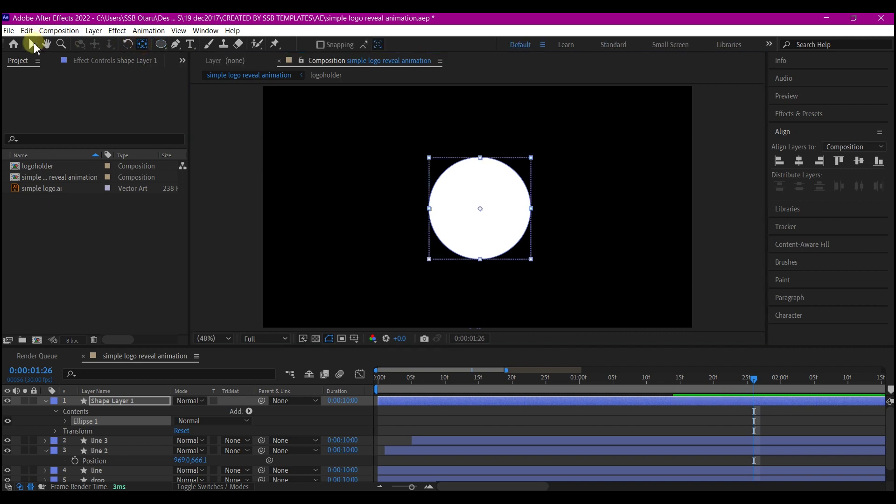
click(32, 44)
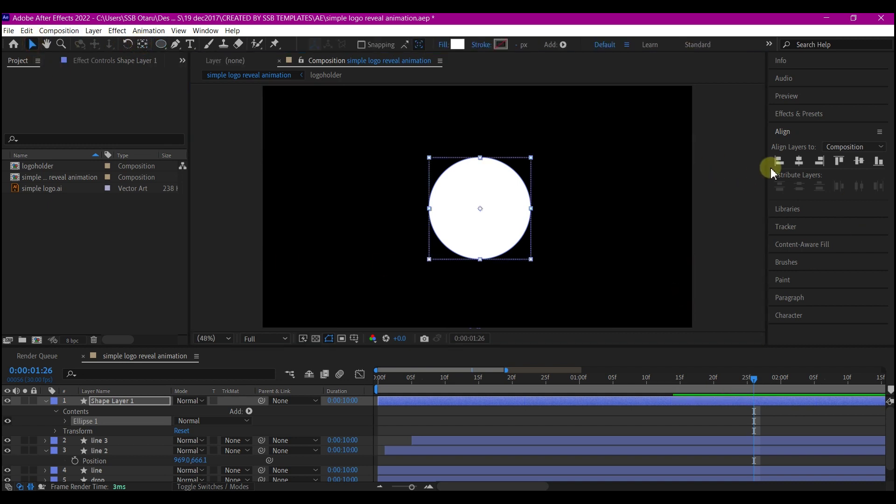
click(799, 161)
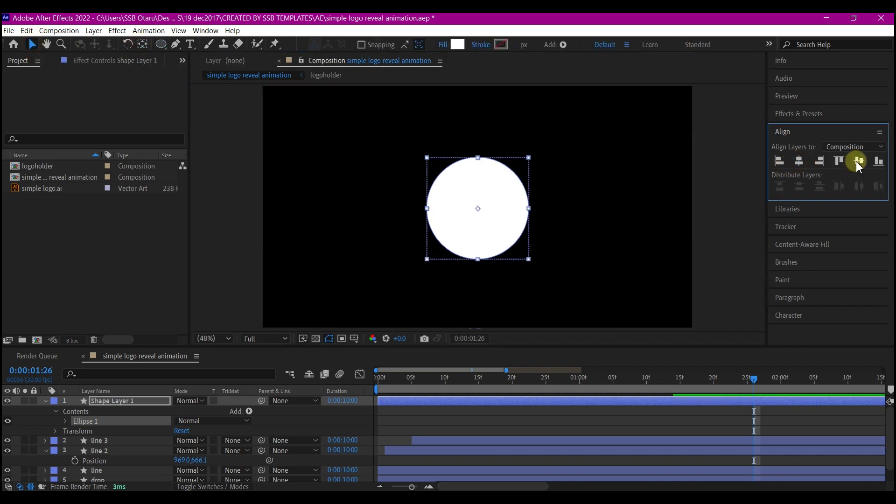
click(859, 161)
- Keyframe the circle's Scale so it grows from 0% to 100%
key(Home)
click(415, 402)
key(s)
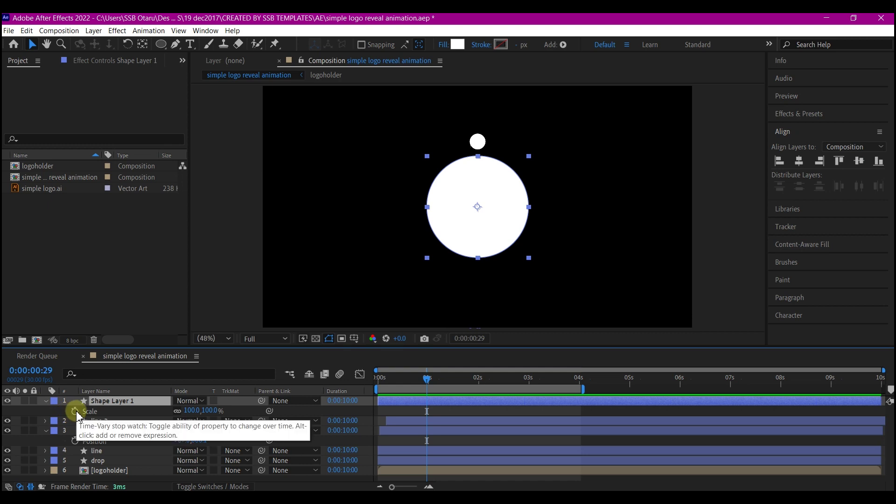
click(75, 411)
drag(406, 387, 344, 376)
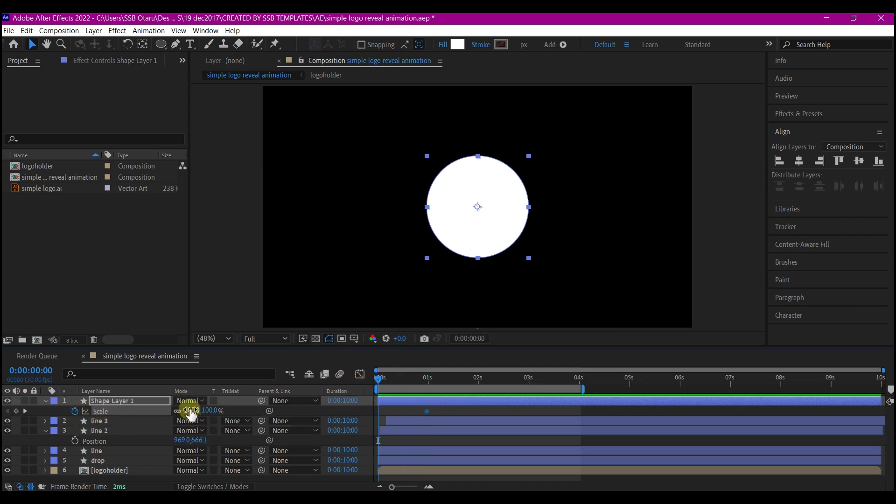
key(Return)
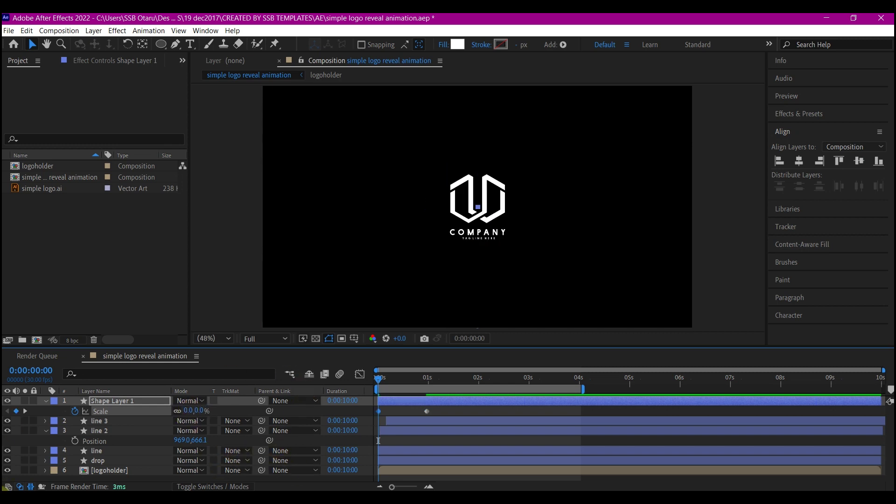
- Hide the logo, shift the circle's growth slightly later, preview, and duplicate the circle layer
click(8, 470)
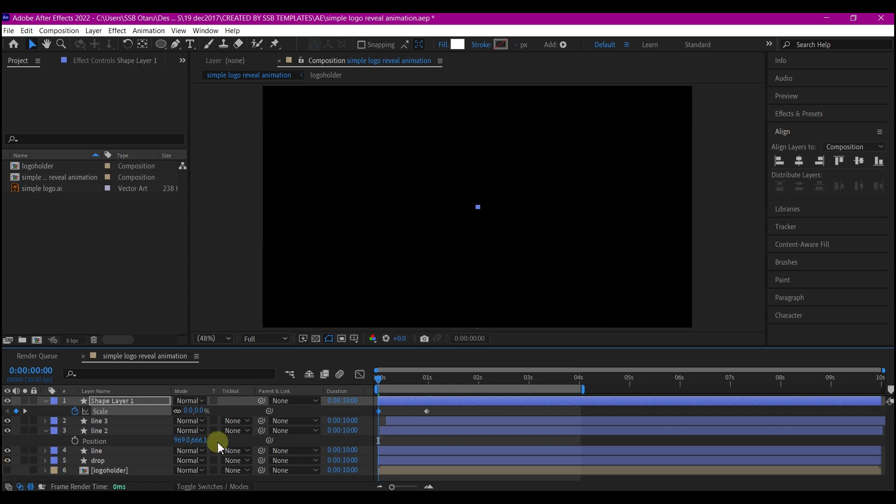
drag(380, 382, 406, 407)
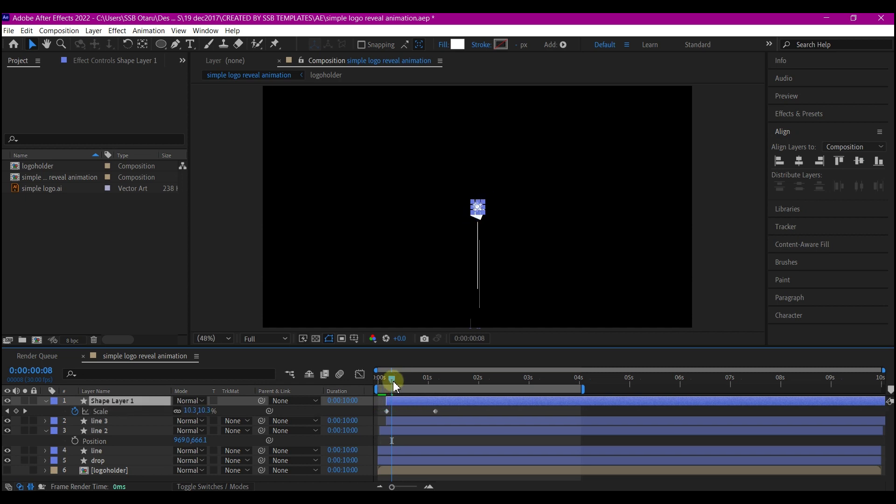
mouse_move(394, 385)
mouse_down()
mouse_move(387, 379)
mouse_move(395, 380)
mouse_up()
drag(443, 411, 440, 414)
drag(396, 380, 345, 395)
key(space)
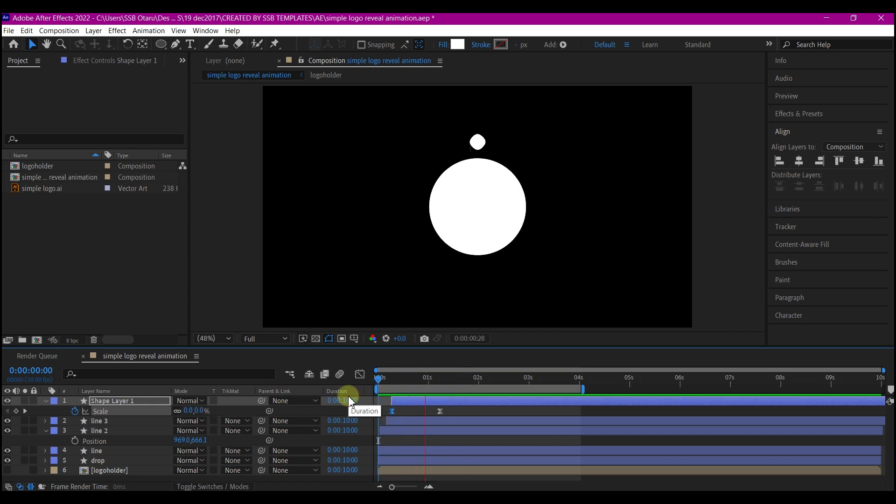
key(space)
click(413, 400)
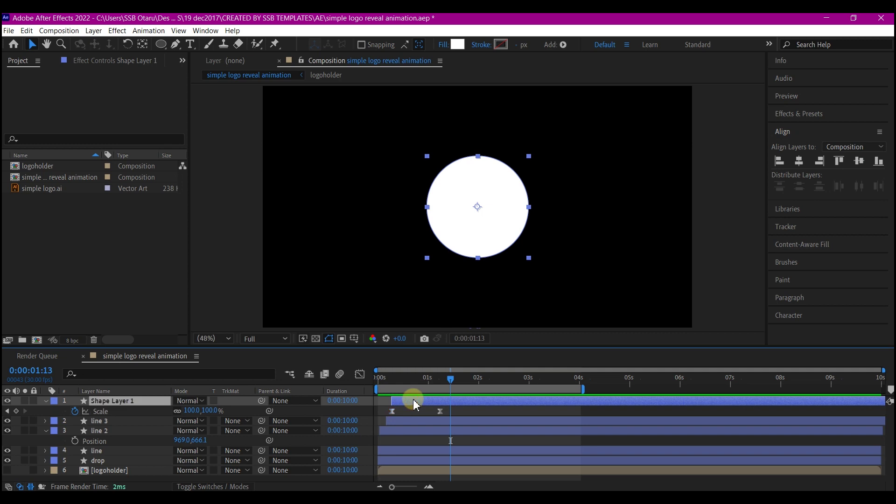
key(ctrl+d)
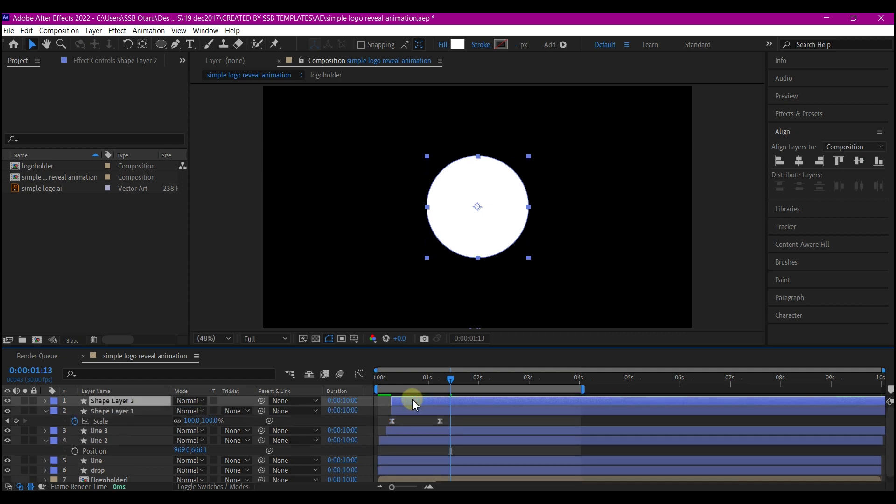
- Delay the circle copy a few frames and use it as an Alpha Inverted matte on Shape Layer 1
drag(413, 401, 416, 400)
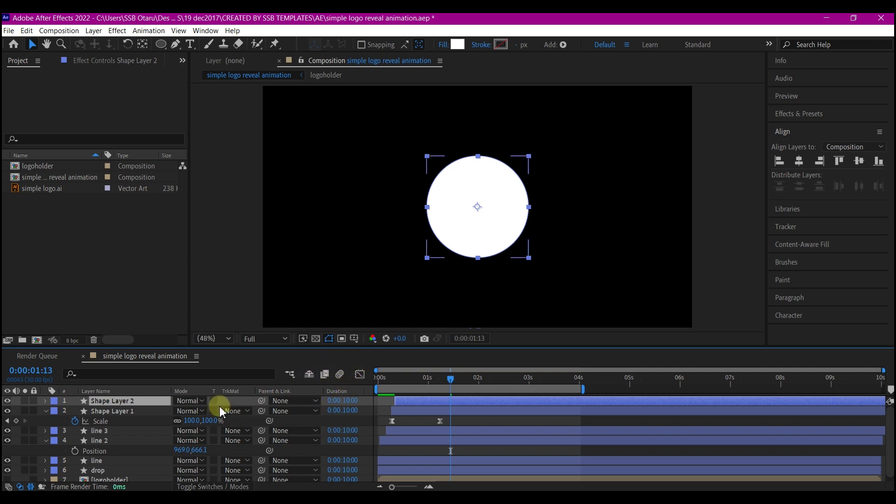
click(236, 411)
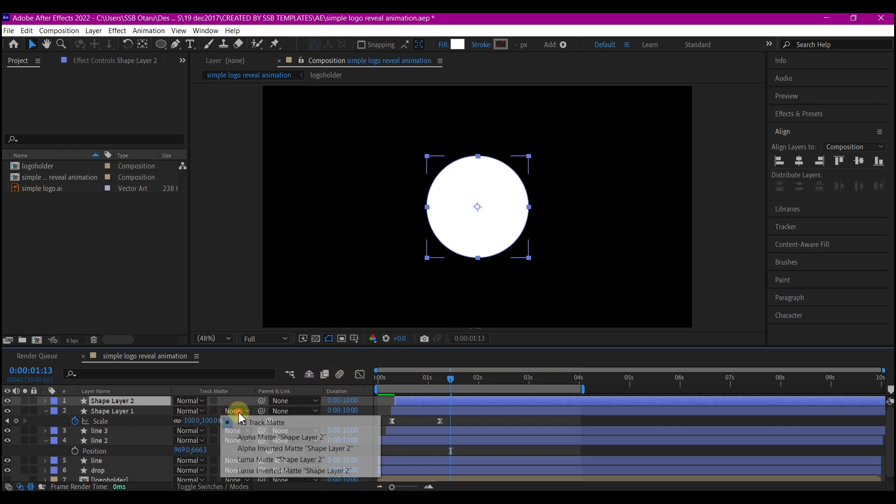
click(256, 449)
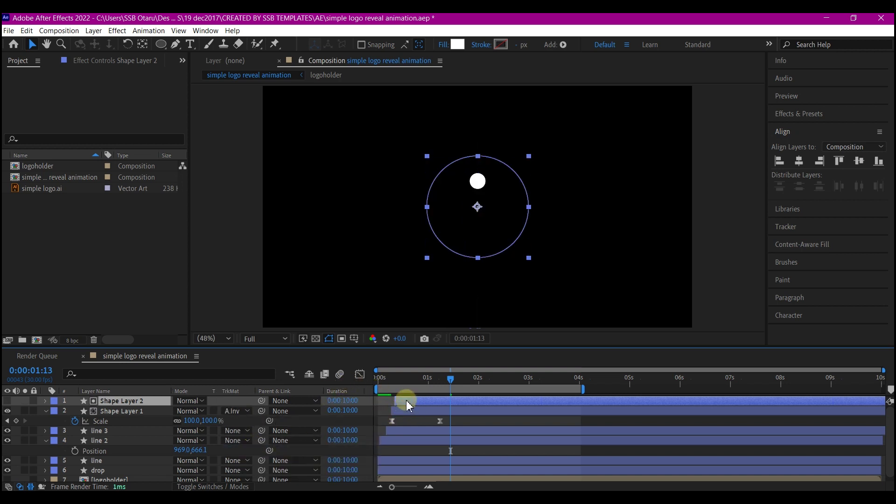
key(s)
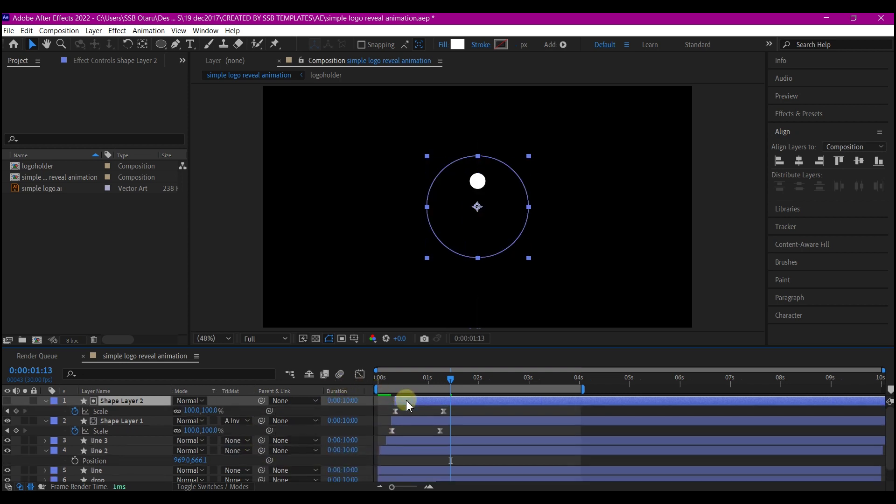
click(7, 410)
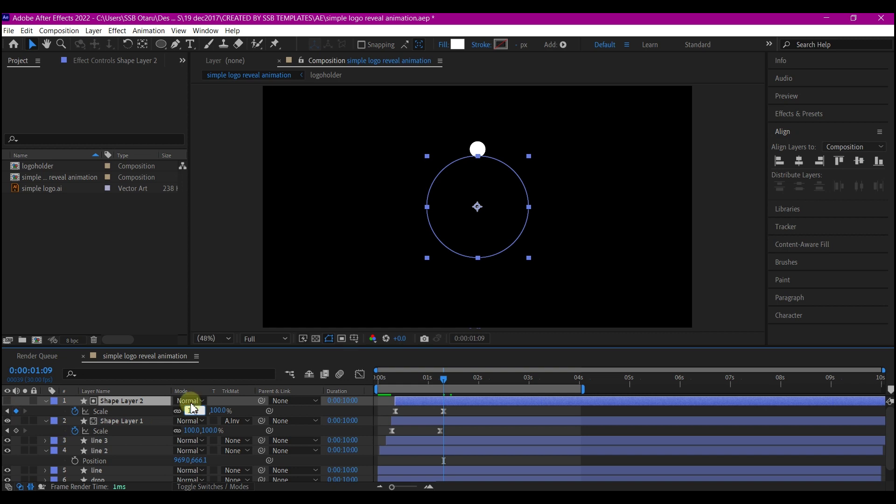
key(Return)
- Preview the bursting ring, then select both shape layers to pre-compose them
click(391, 381)
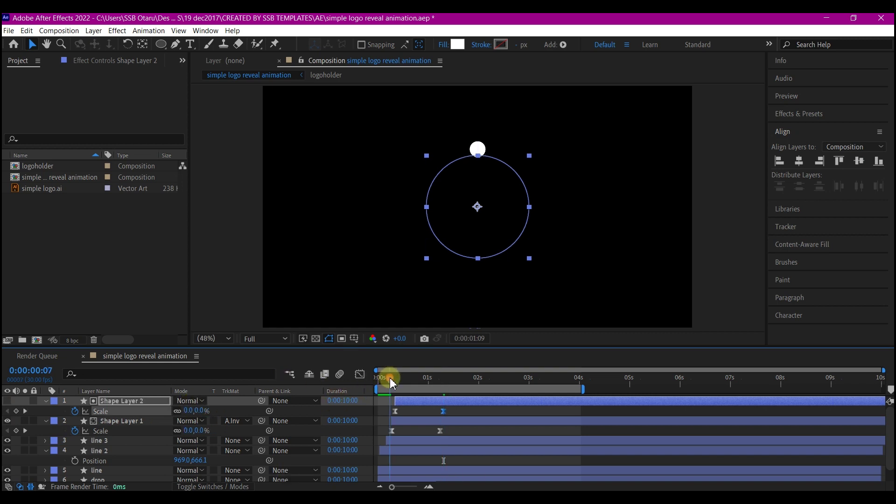
drag(392, 381, 357, 395)
key(space)
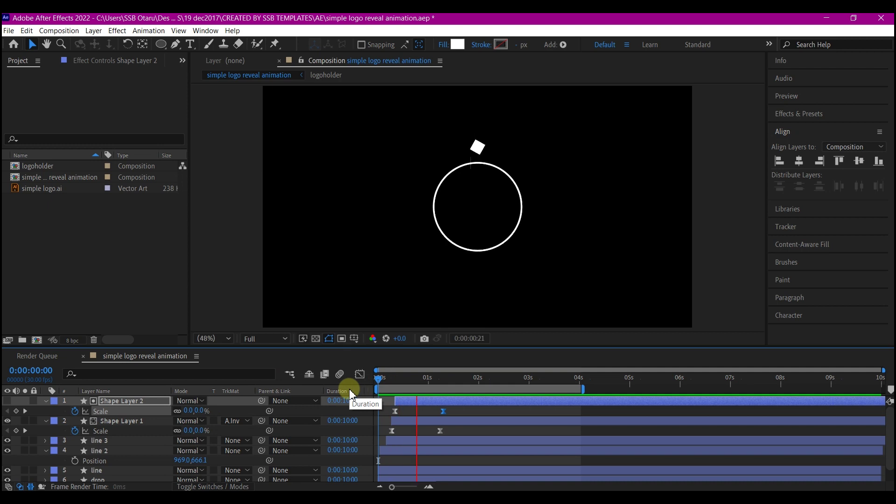
key(space)
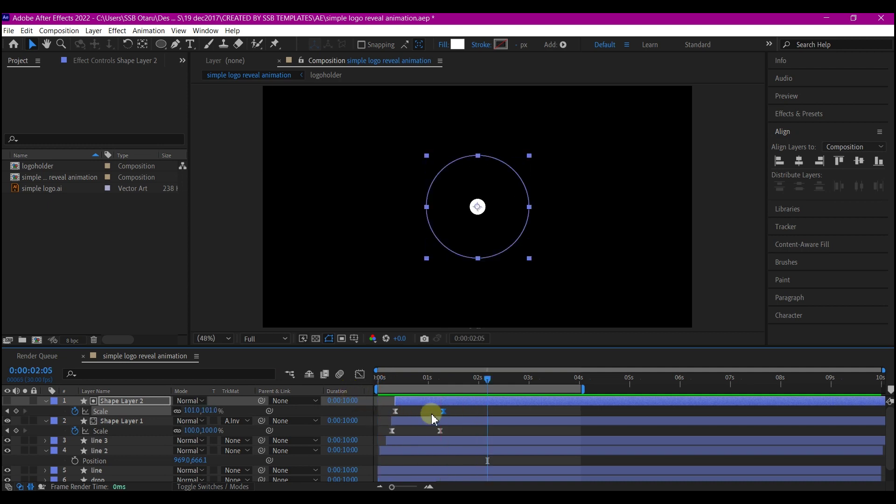
shift+click(430, 421)
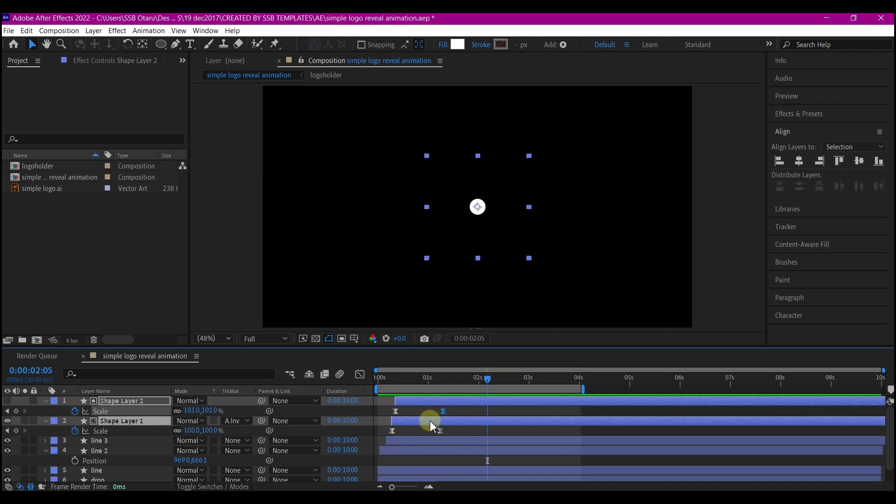
key(ctrl+shift+c)
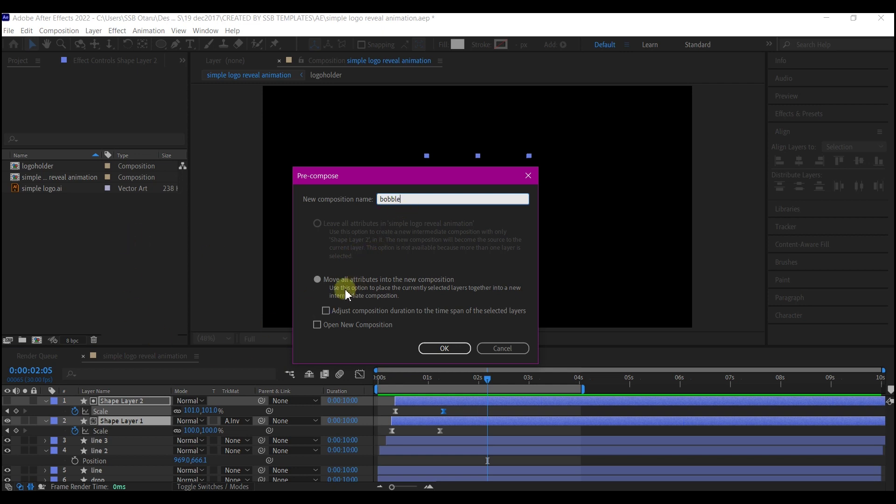
- Create the 'bobble' precomp and preview it from the start
click(462, 348)
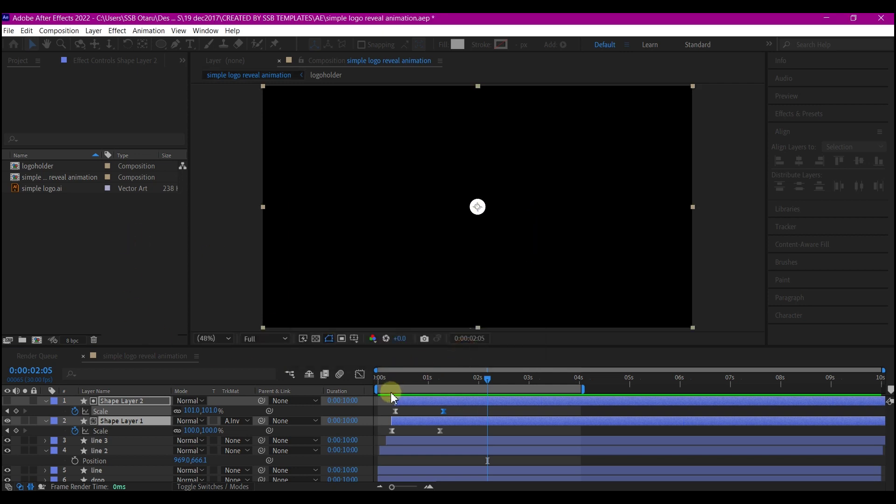
click(392, 378)
key(Home)
key(space)
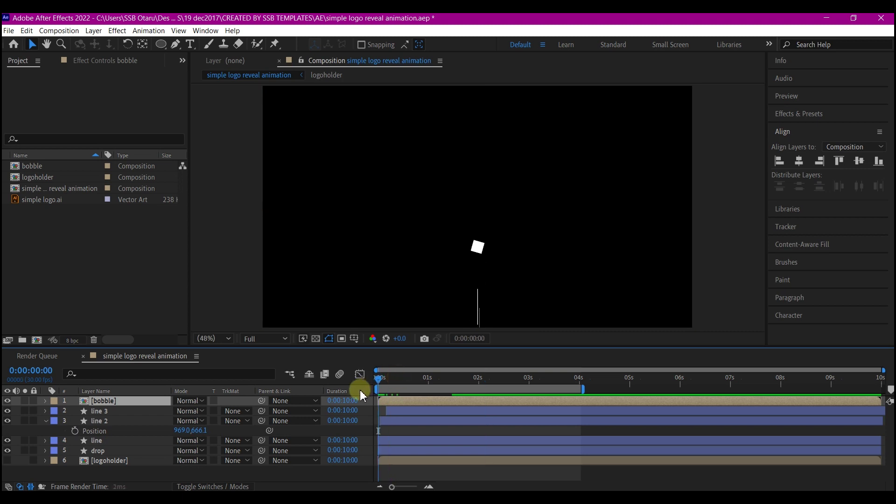
key(space)
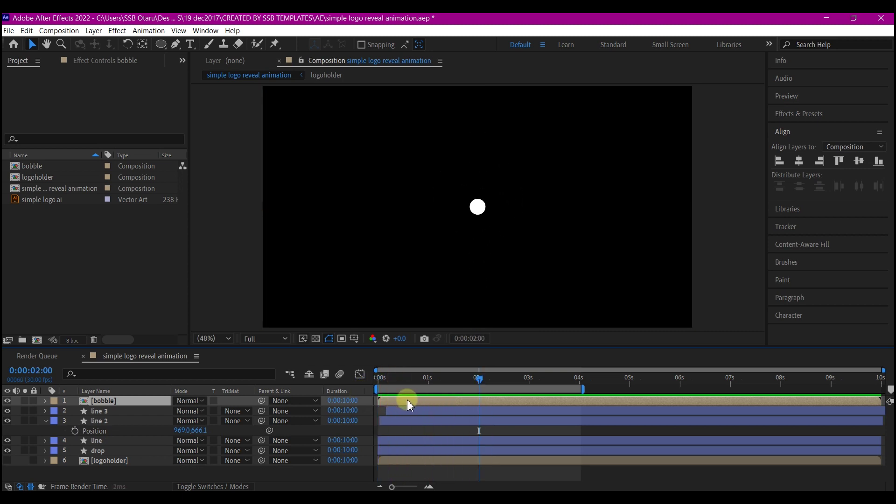
- Duplicate the bobble layer, start the copy around 1 second, and preview both bubbles
key(ctrl+d)
drag(406, 379, 458, 386)
drag(391, 401, 460, 406)
drag(394, 377, 369, 392)
key(space)
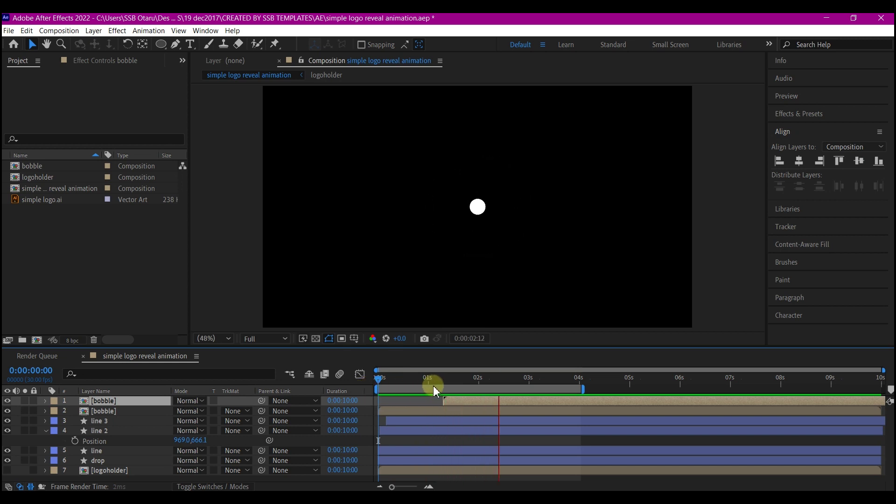
key(space)
key(equal)
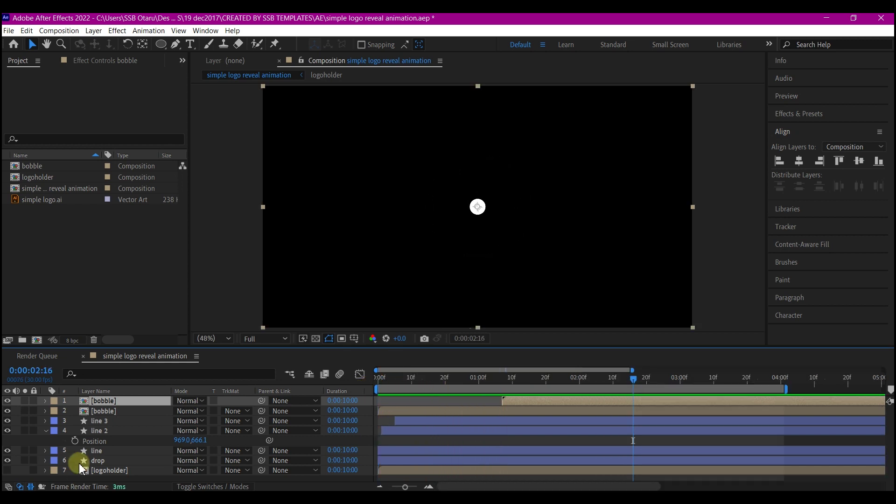
- Show the logoholder layer, move it to the top, and delay its start
click(7, 470)
drag(107, 472, 107, 399)
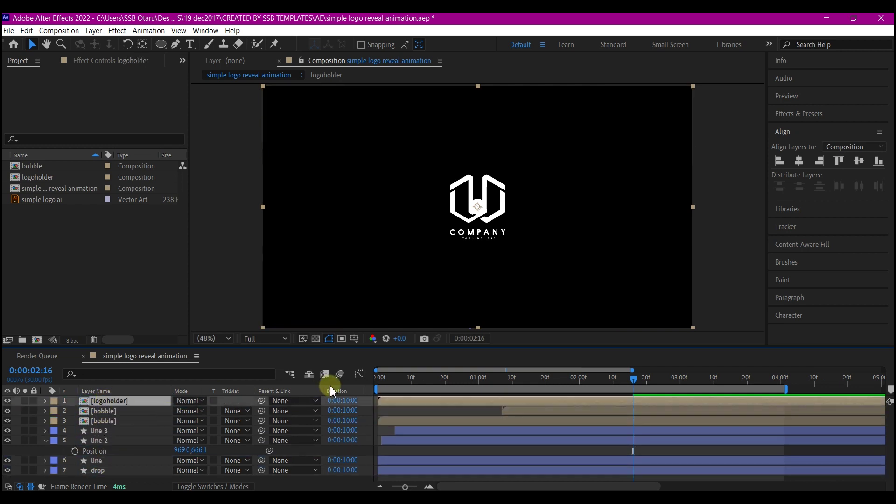
drag(400, 397, 568, 382)
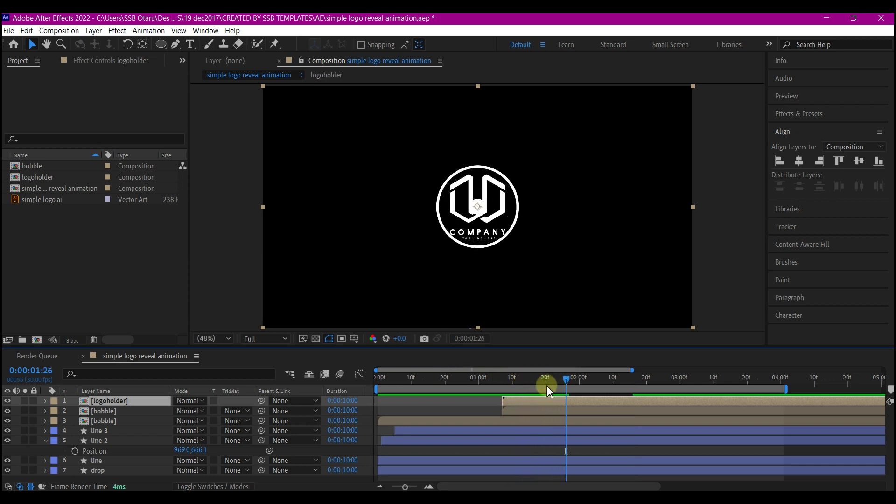
- Keyframe the logo's Scale from 0% to 100% and Rotation from -45° to 0°
key(s)
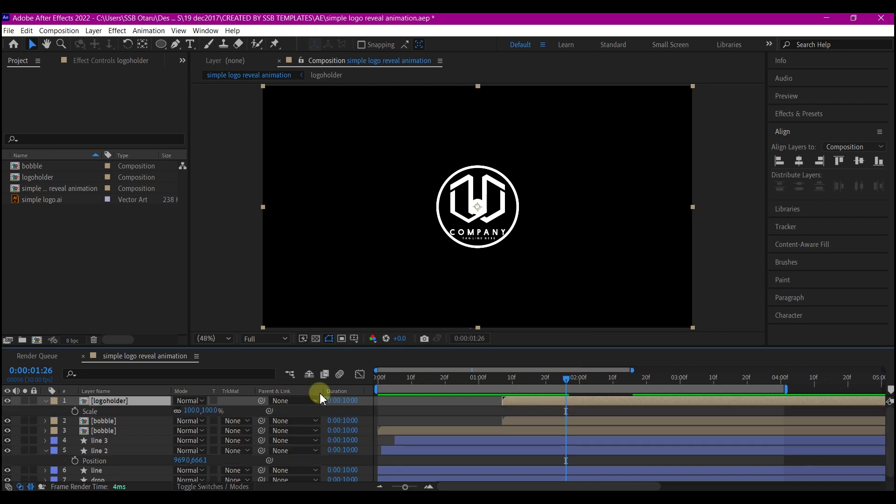
click(75, 411)
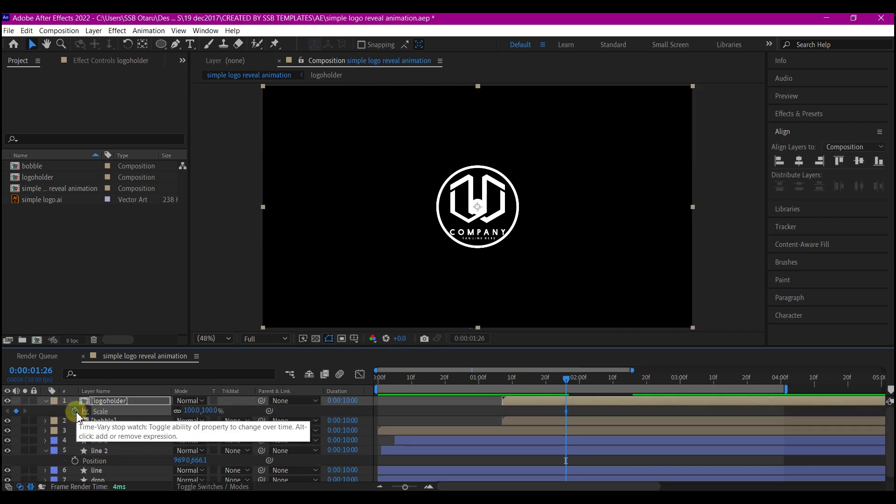
key(r)
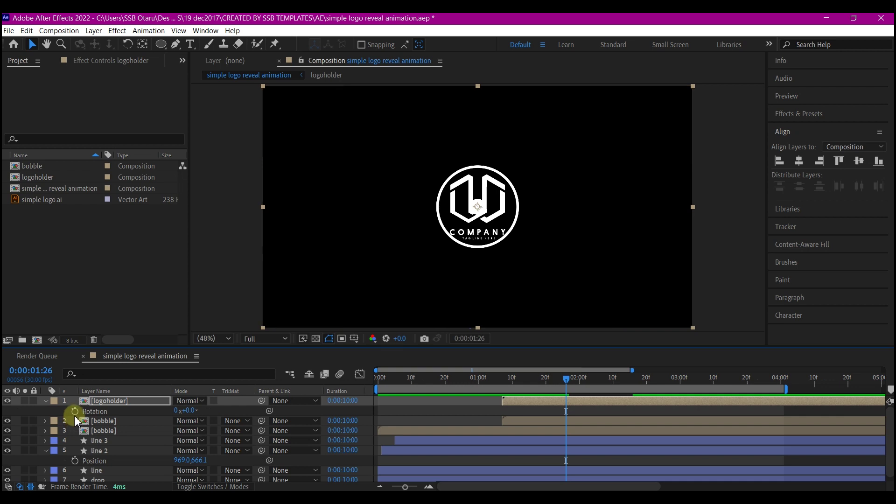
click(73, 411)
key(shift+s)
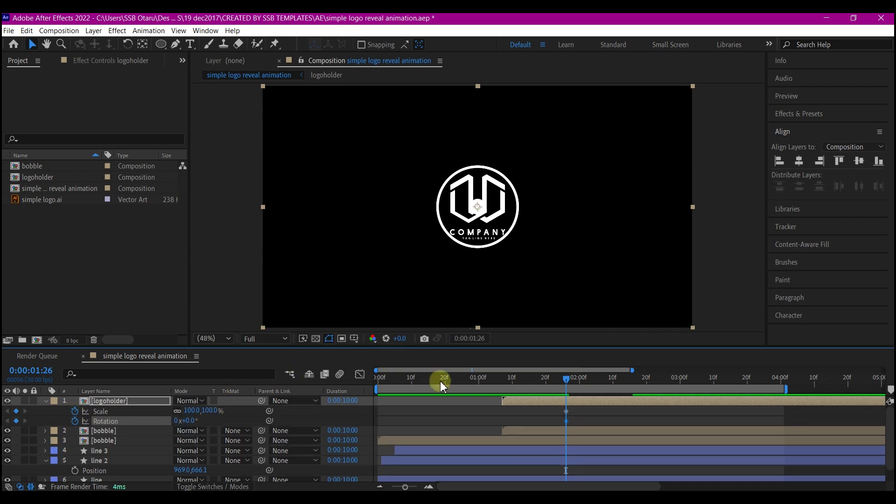
mouse_move(500, 379)
mouse_down()
mouse_move(517, 378)
mouse_move(506, 379)
mouse_up()
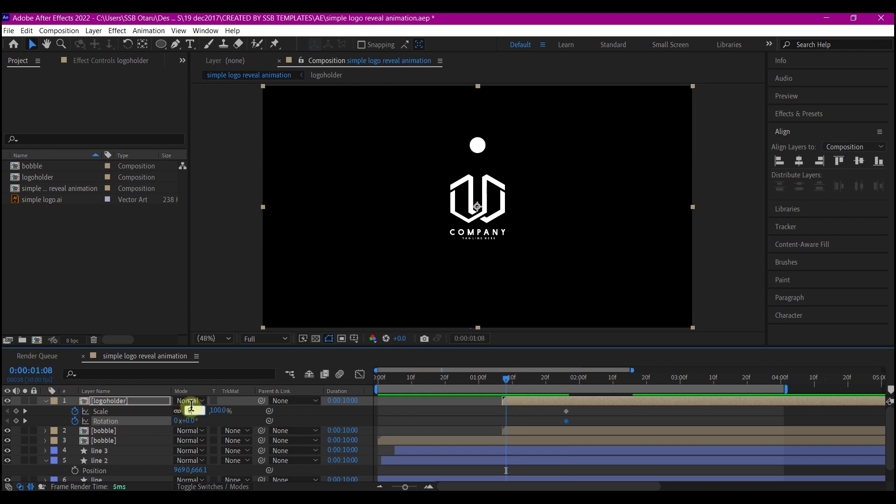
drag(190, 406, 144, 426)
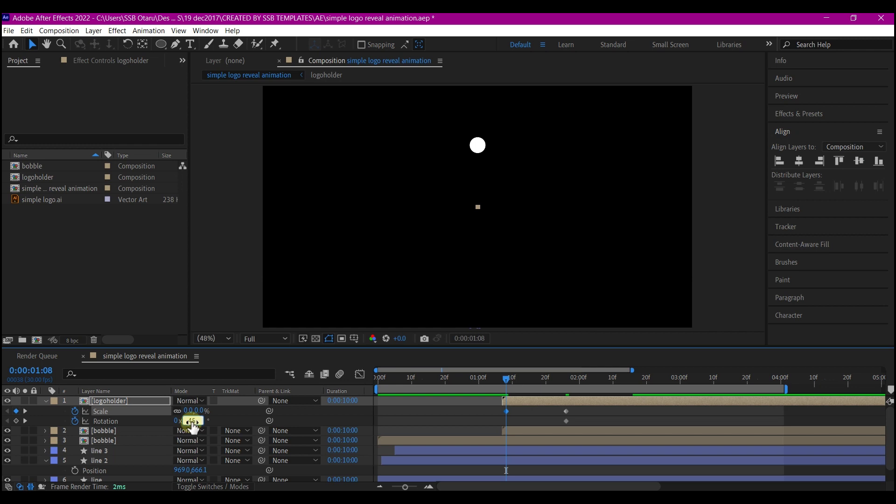
drag(193, 427, 193, 427)
drag(586, 413, 491, 445)
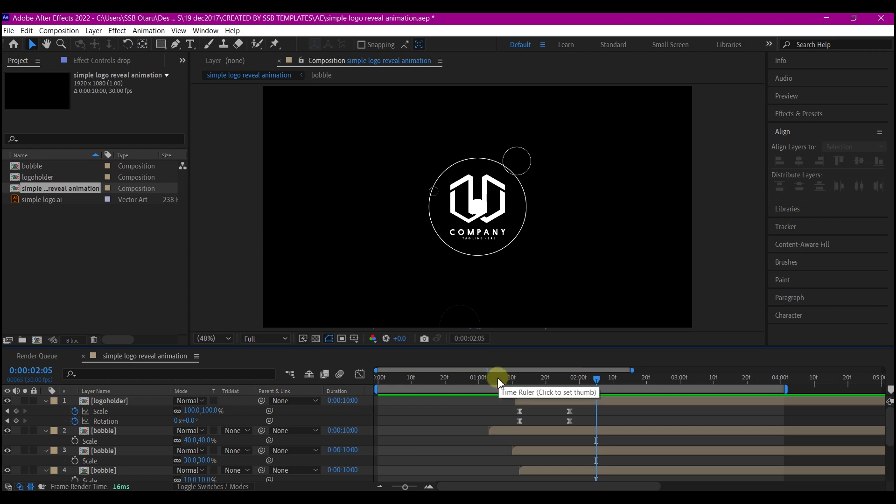
drag(498, 377, 534, 397)
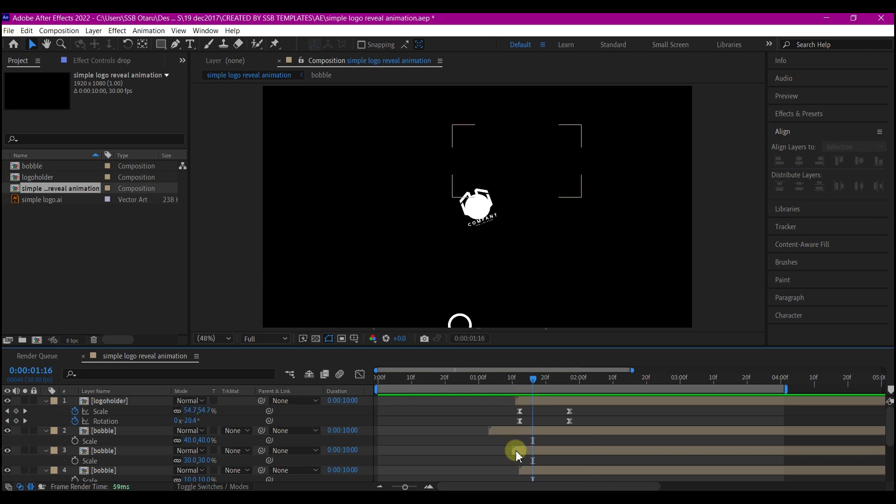
- Split the drop layer at 0:00:01:16, delete its later part, and preview the animation
scroll(517, 450, down, 3)
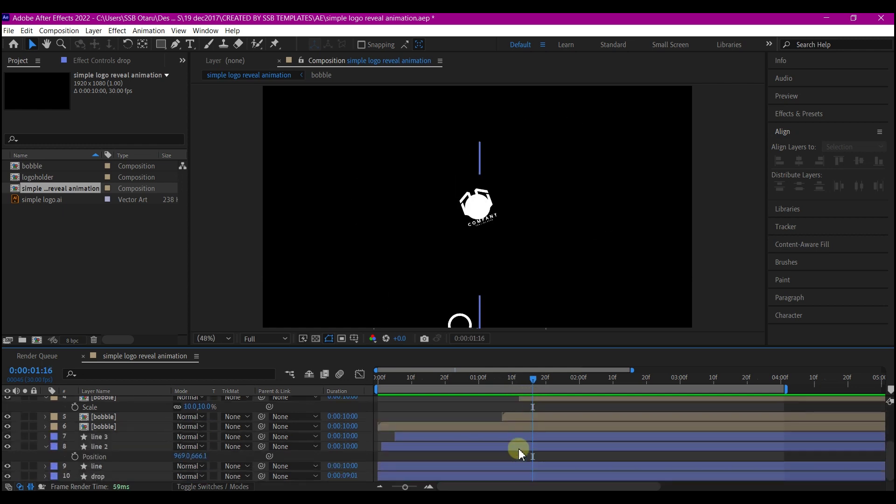
click(103, 478)
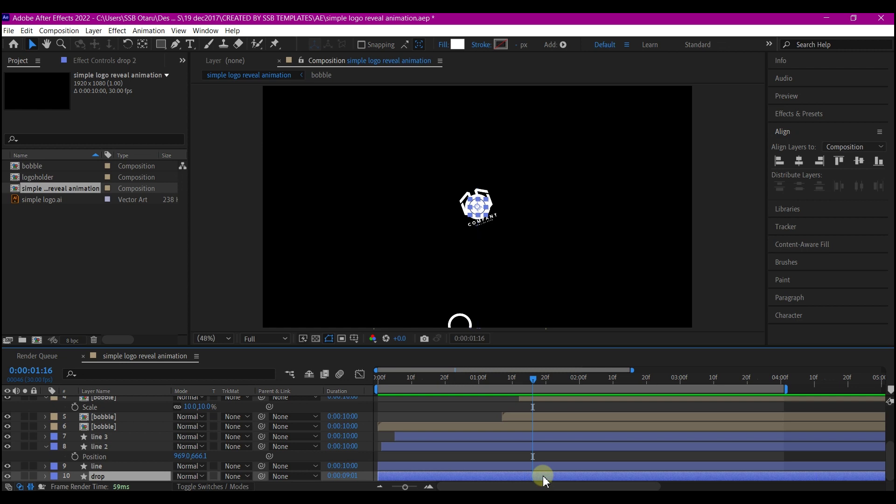
key(ctrl+shift+d)
key(Delete)
click(547, 454)
drag(520, 382, 553, 397)
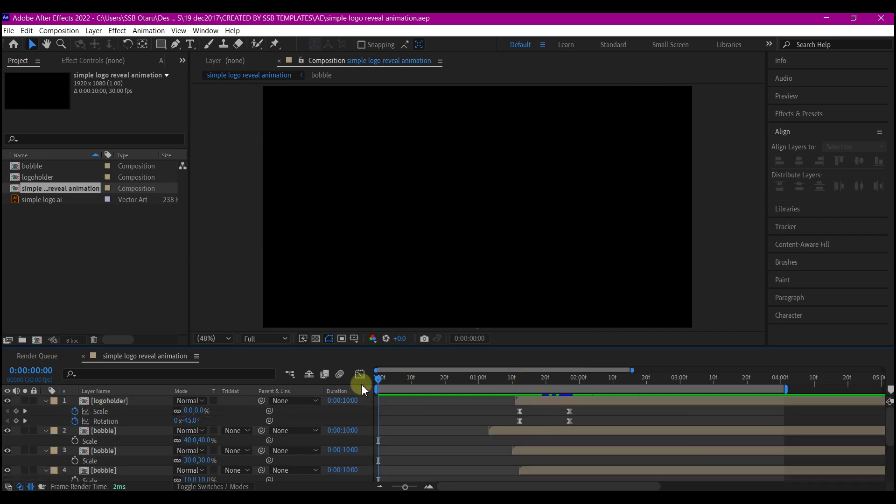
key(space)
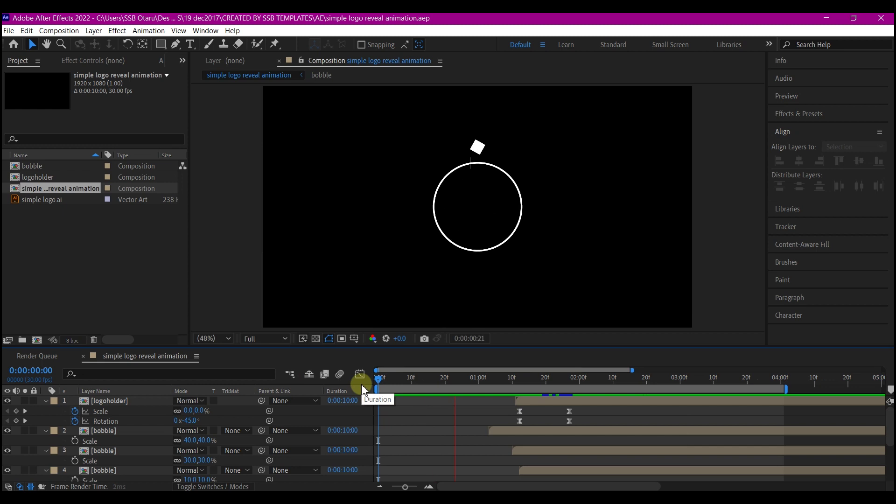